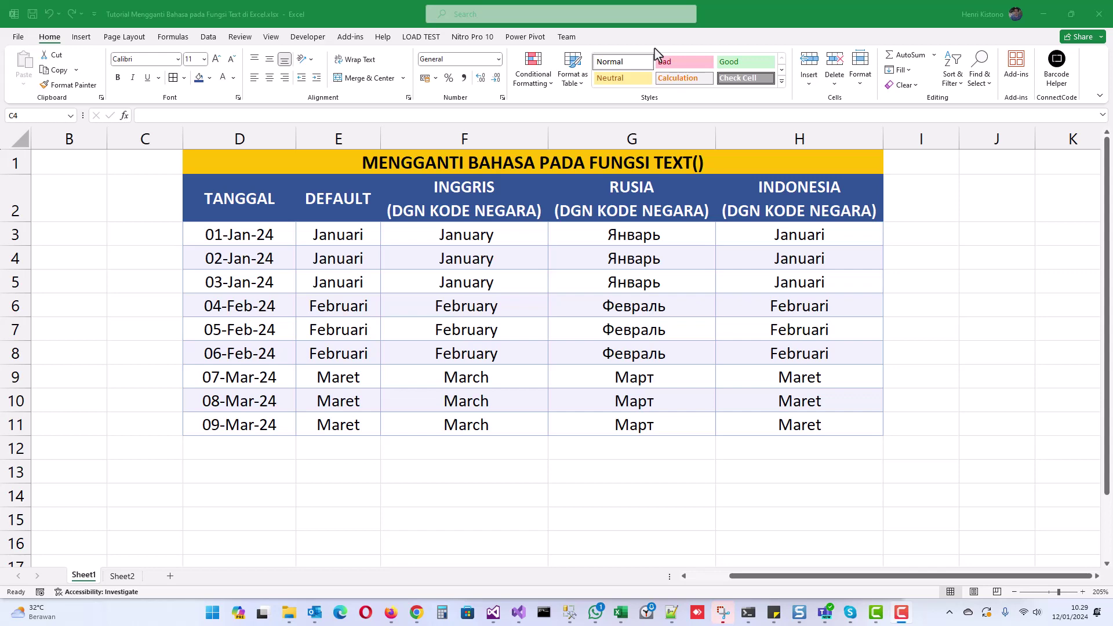
# Step: Look up the Windows Region settings, then close the Region dialog
pyautogui.click(212, 613)
pyautogui.write('region')
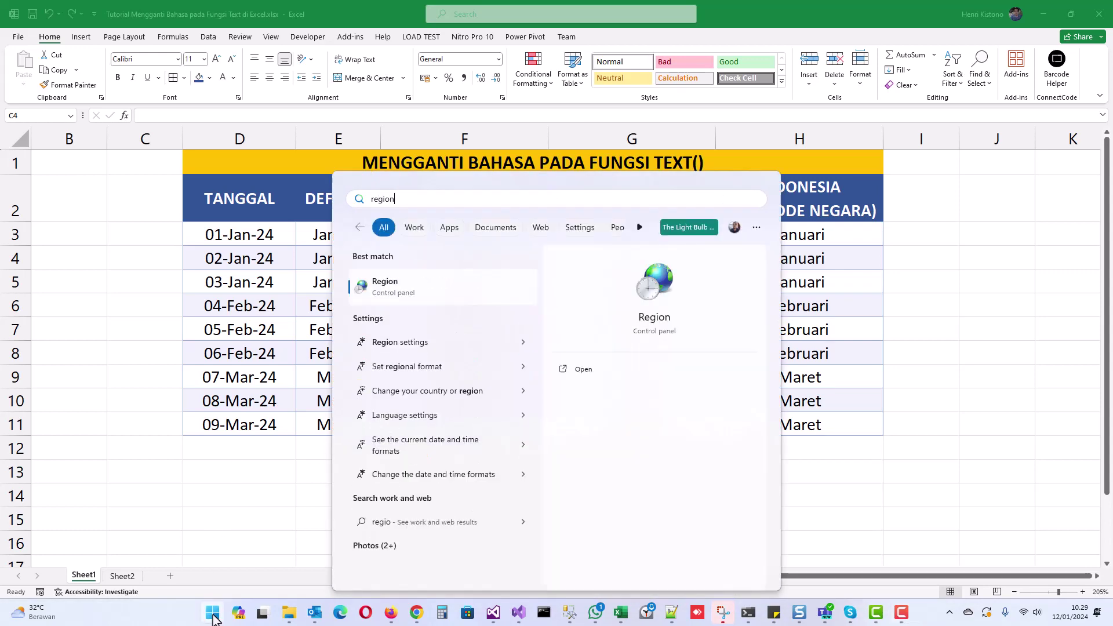
pyautogui.press('Return')
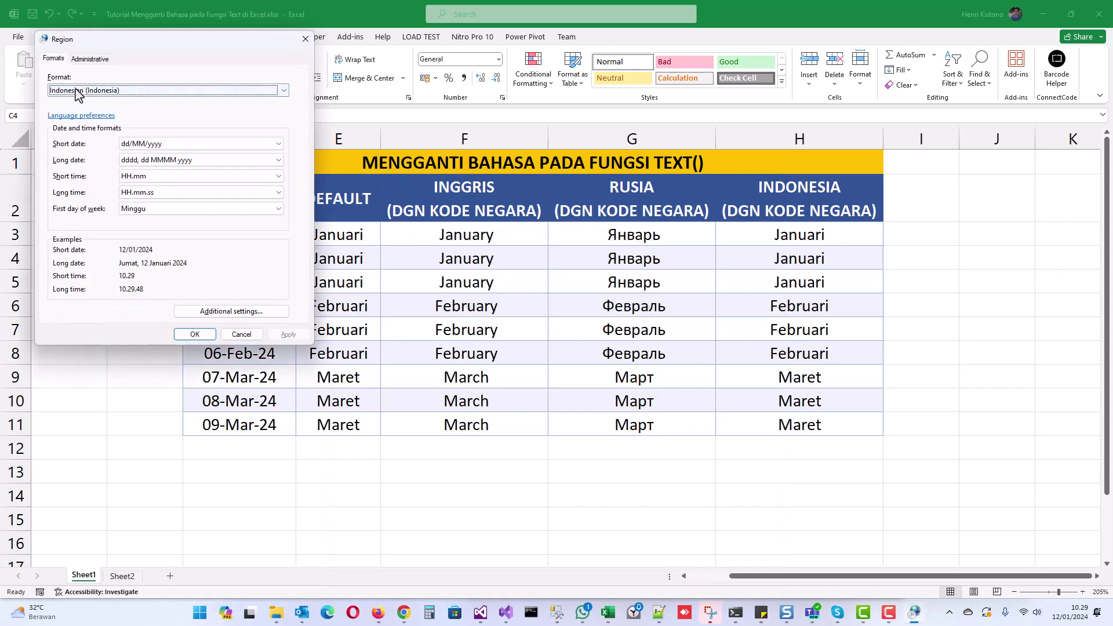
pyautogui.moveTo(114, 39); pyautogui.dragTo(143, 63)
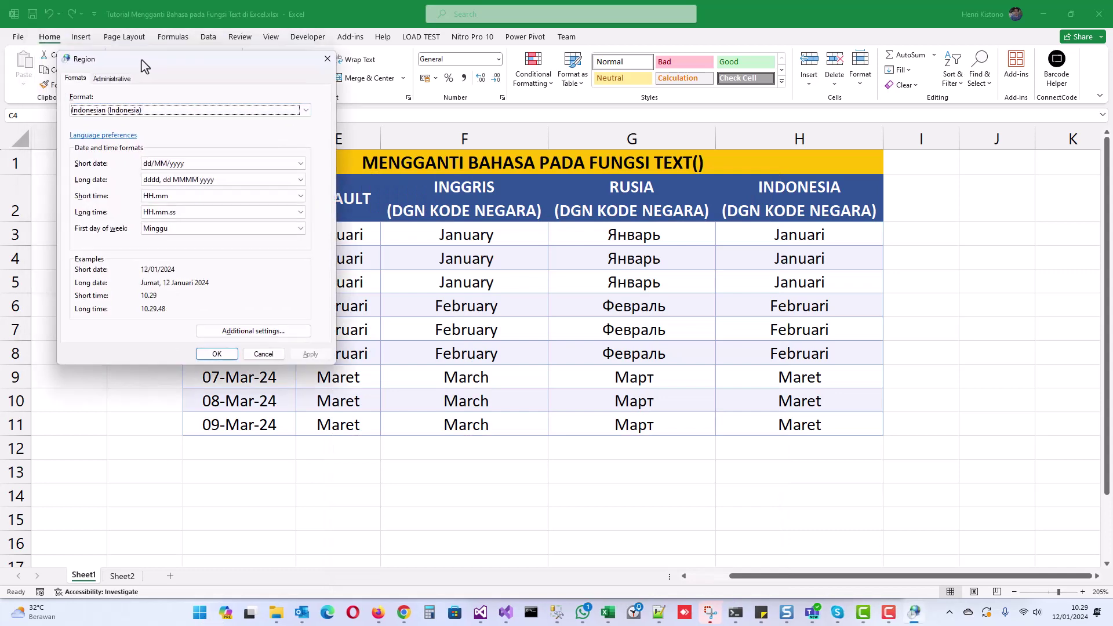
pyautogui.click(334, 63)
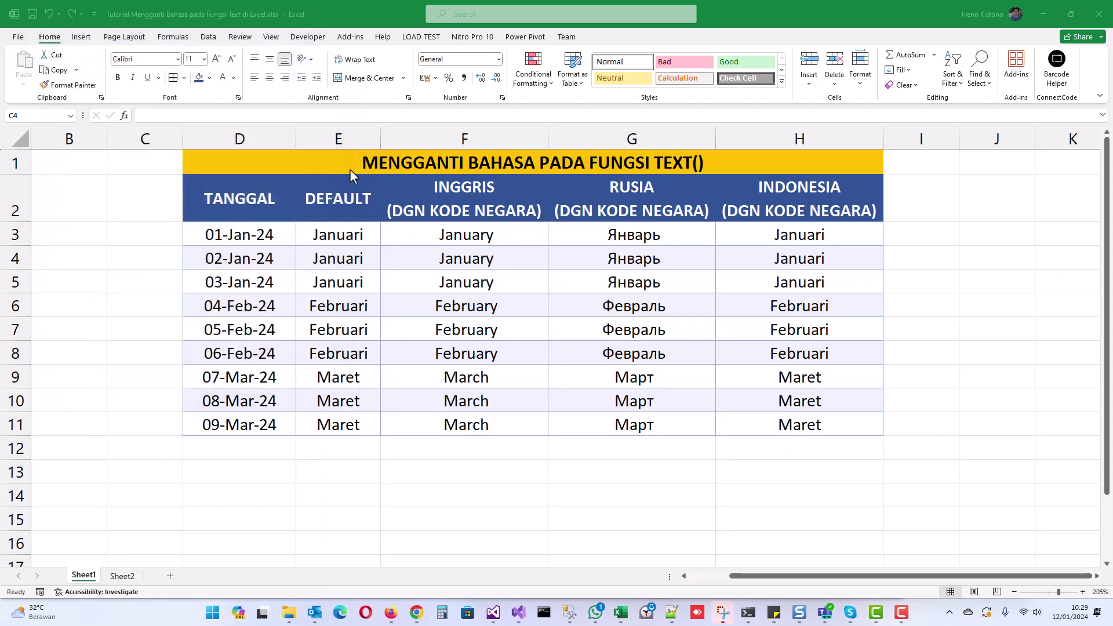
# Step: Clear the English, Russian and Indonesian month cells, keeping the dates and Default months
pyautogui.click(345, 243)
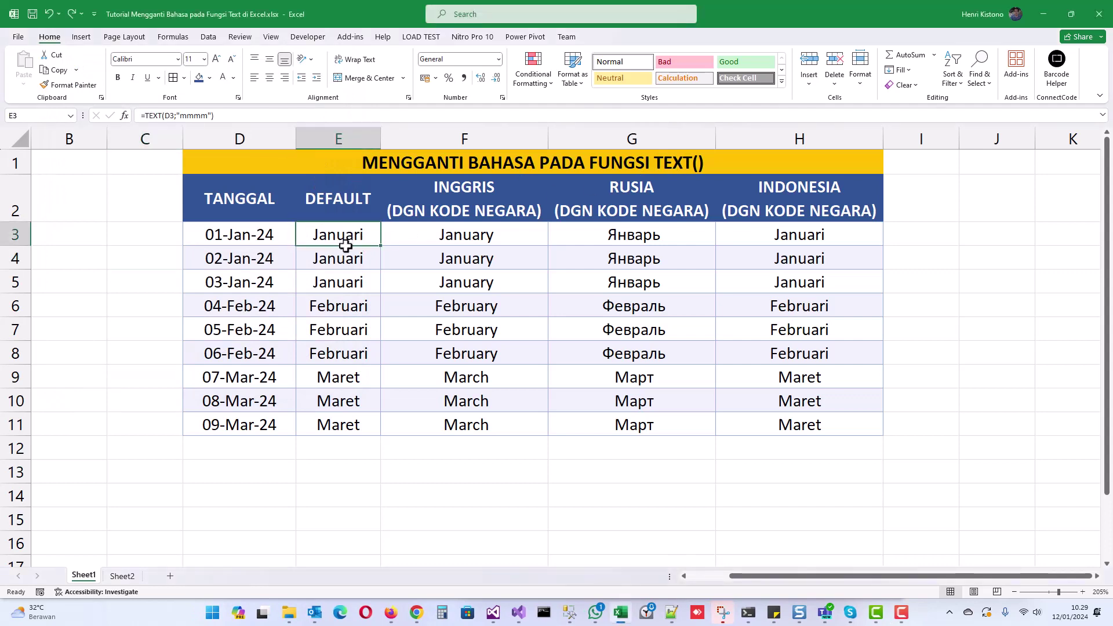
pyautogui.moveTo(345, 246); pyautogui.dragTo(339, 429)
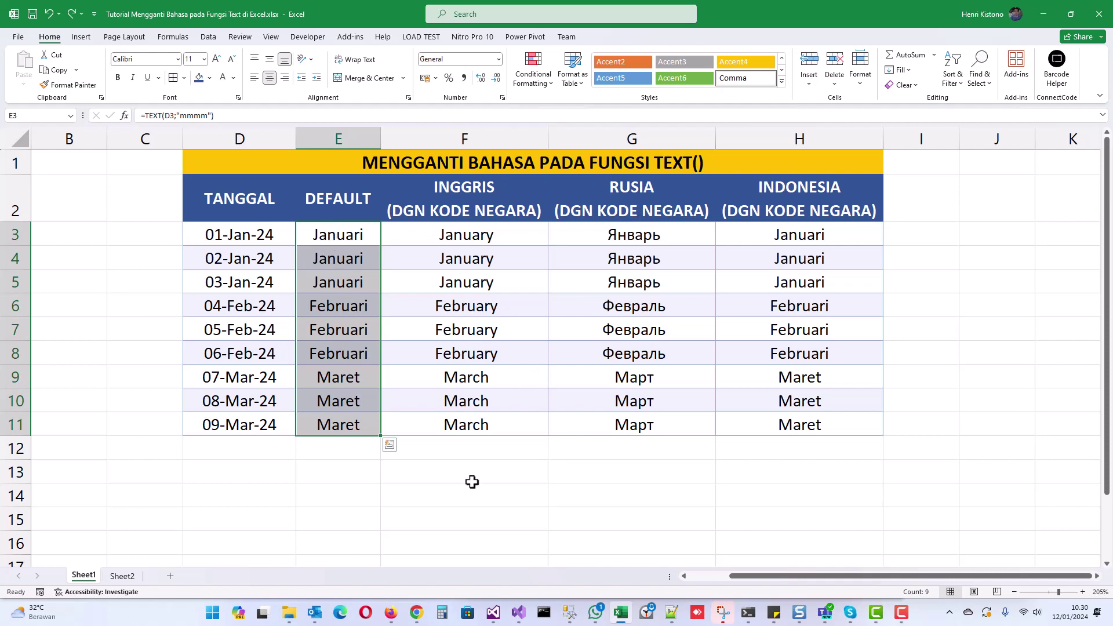
pyautogui.moveTo(472, 482); pyautogui.dragTo(850, 239)
pyautogui.press('Delete')
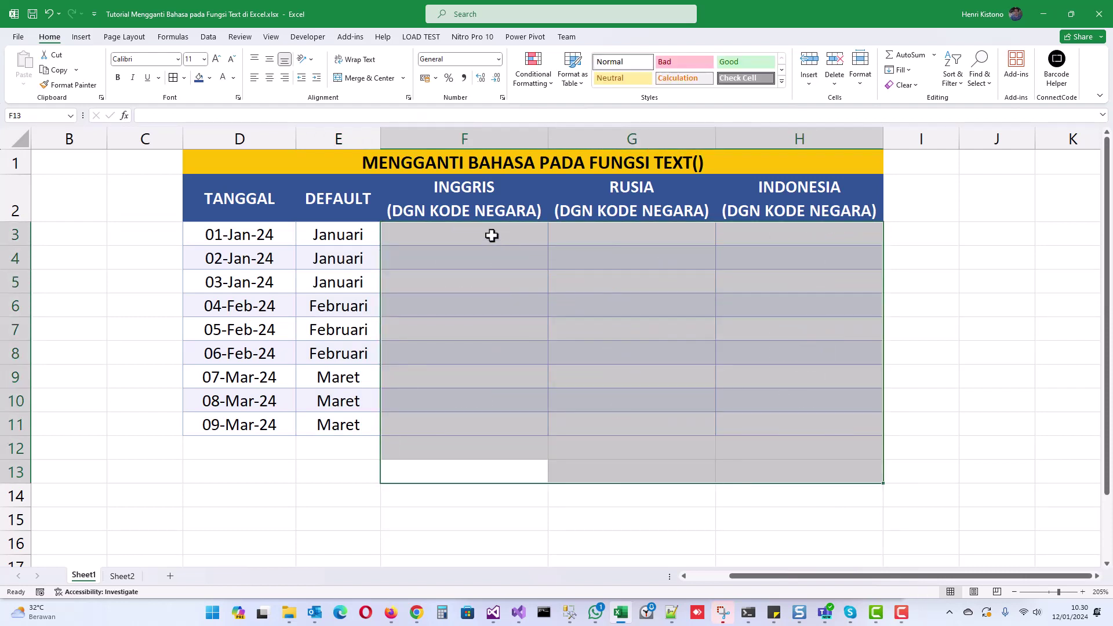
# Step: Enter =TEXT(D3;"[$-en-US] mmmm") in F3 to get the English month name
pyautogui.click(495, 236)
pyautogui.write('=')
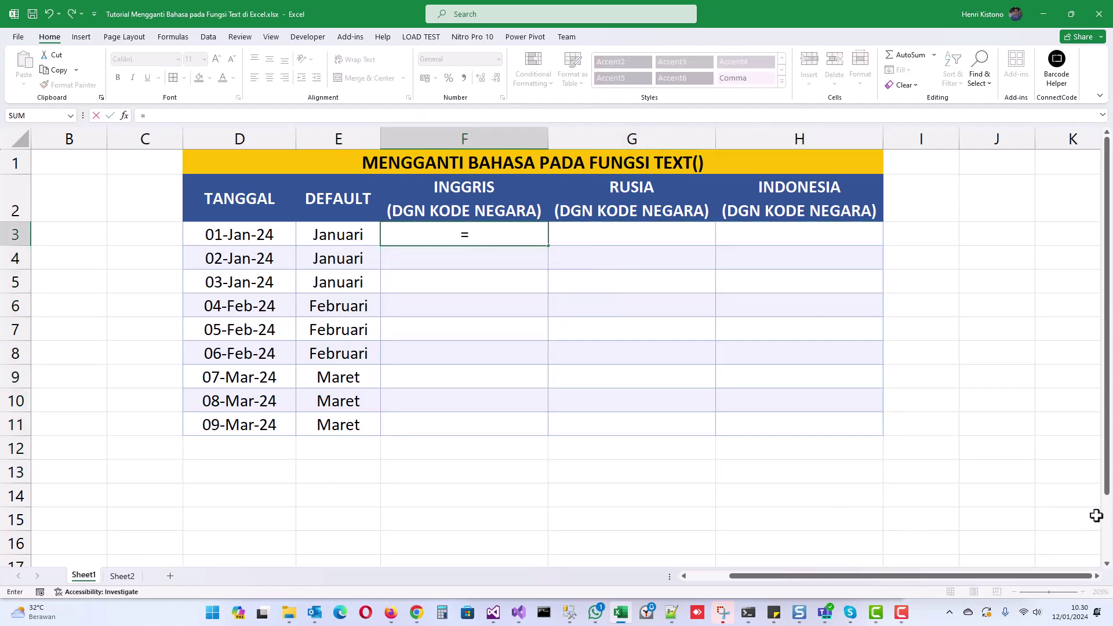
pyautogui.write('text(')
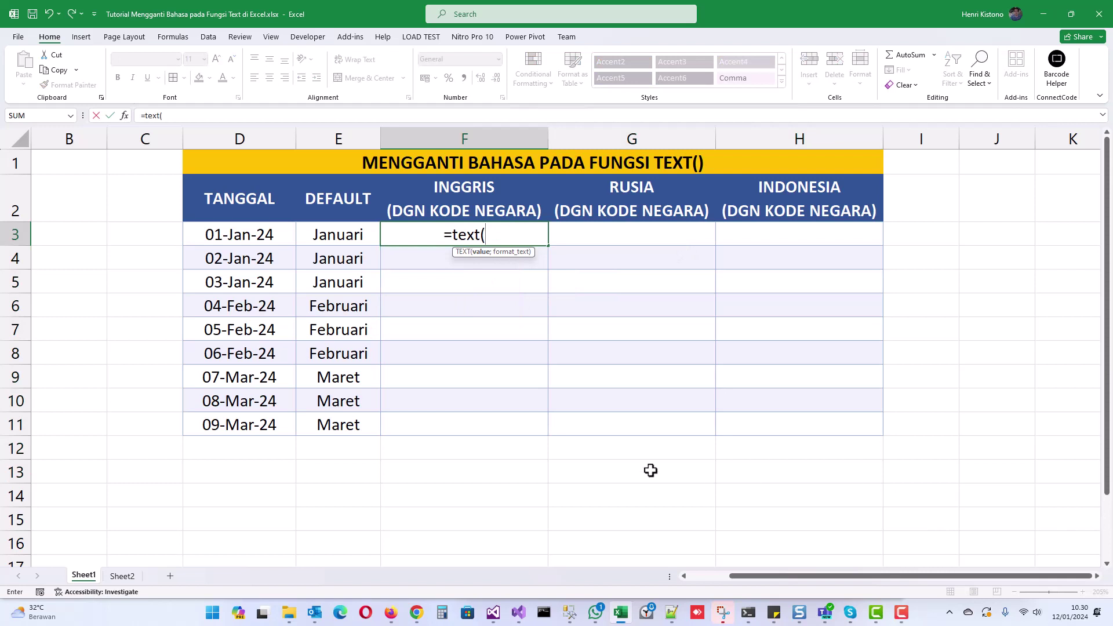
pyautogui.click(266, 232)
pyautogui.write(';"')
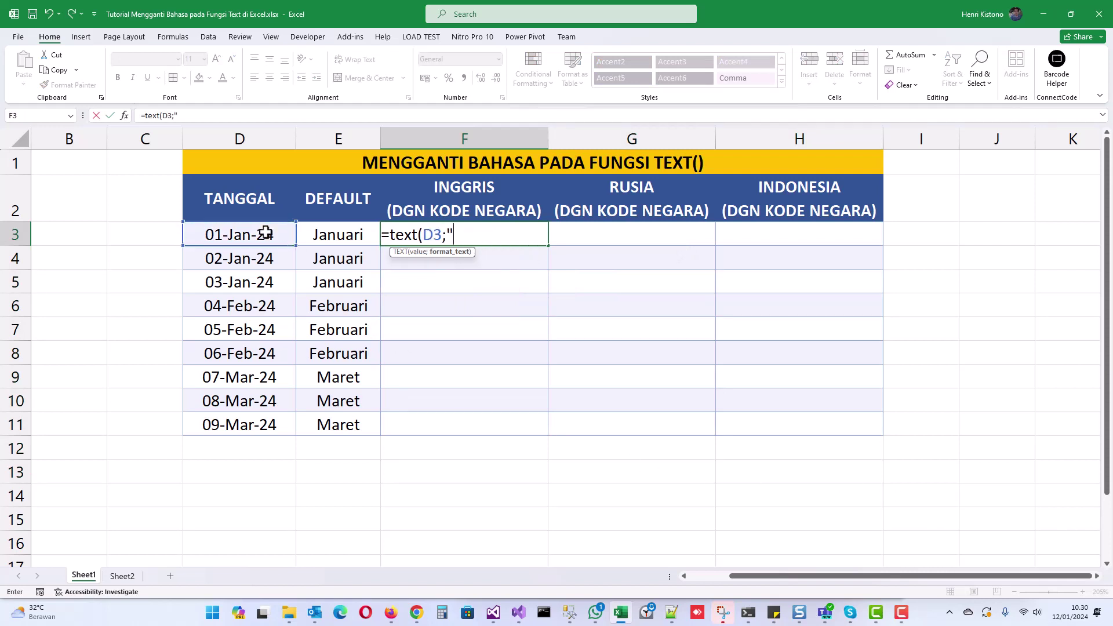
pyautogui.write('[$')
pyautogui.write('-')
pyautogui.write('en-')
pyautogui.write('US] ')
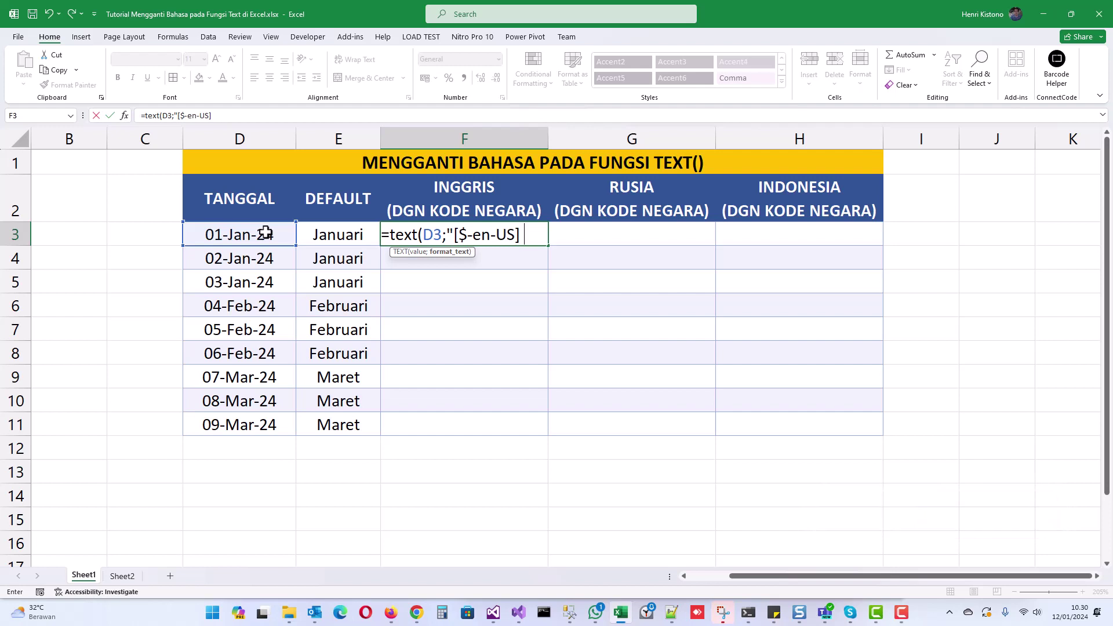
pyautogui.write('mmmm')
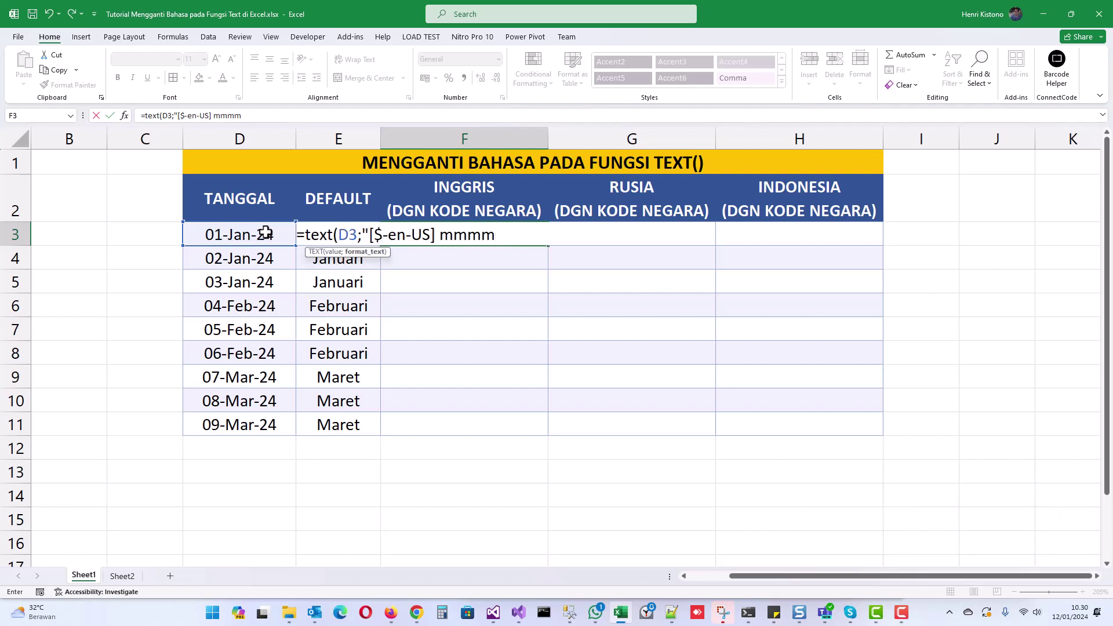
pyautogui.write('"')
pyautogui.write(')')
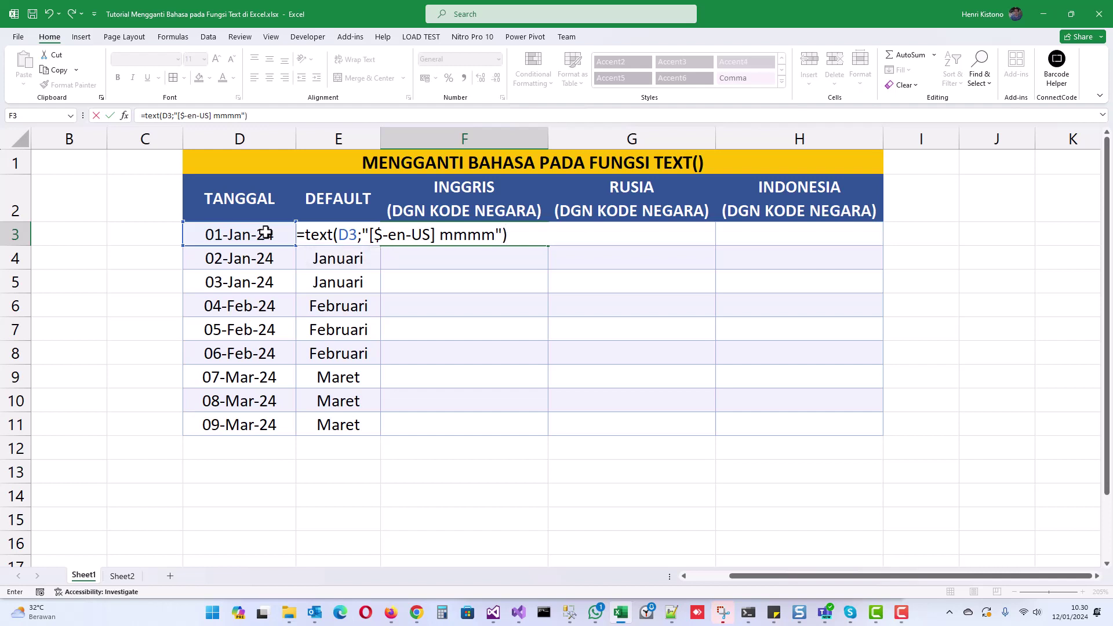
pyautogui.press('Return')
# Step: Change the F3 formula's language code from en-US to en-UK
pyautogui.press('Up')
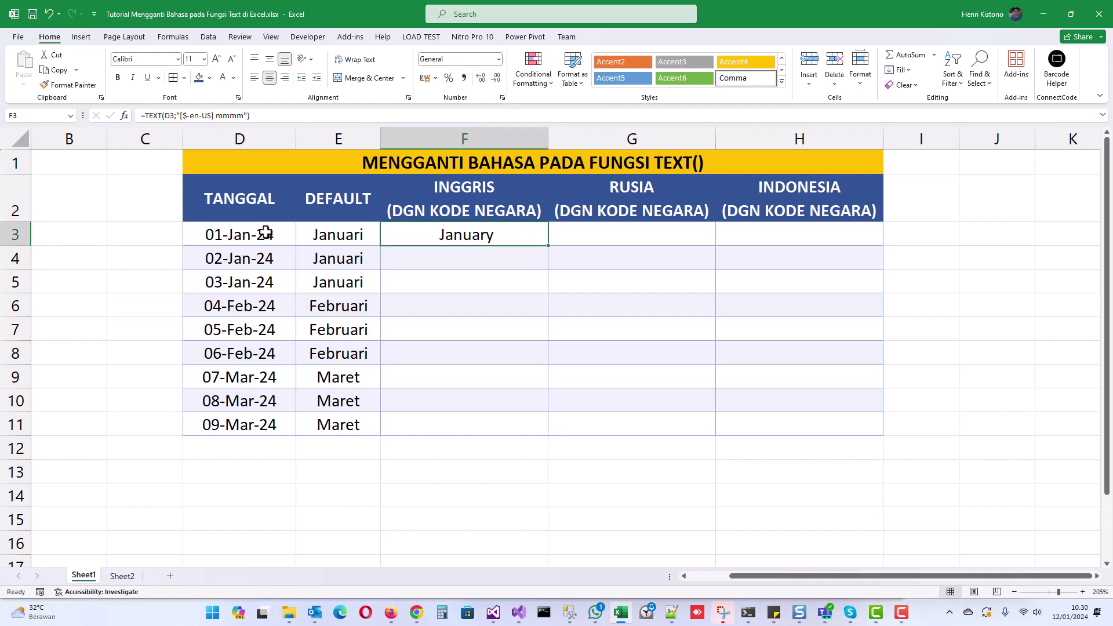
pyautogui.doubleClick(409, 237)
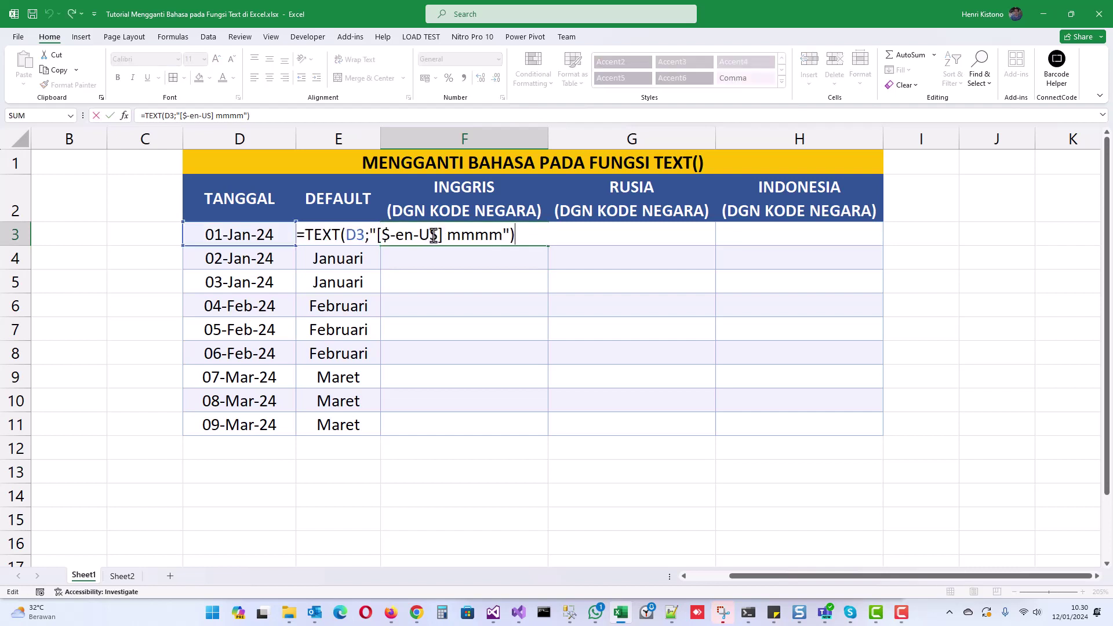
pyautogui.click(432, 237)
pyautogui.write('K')
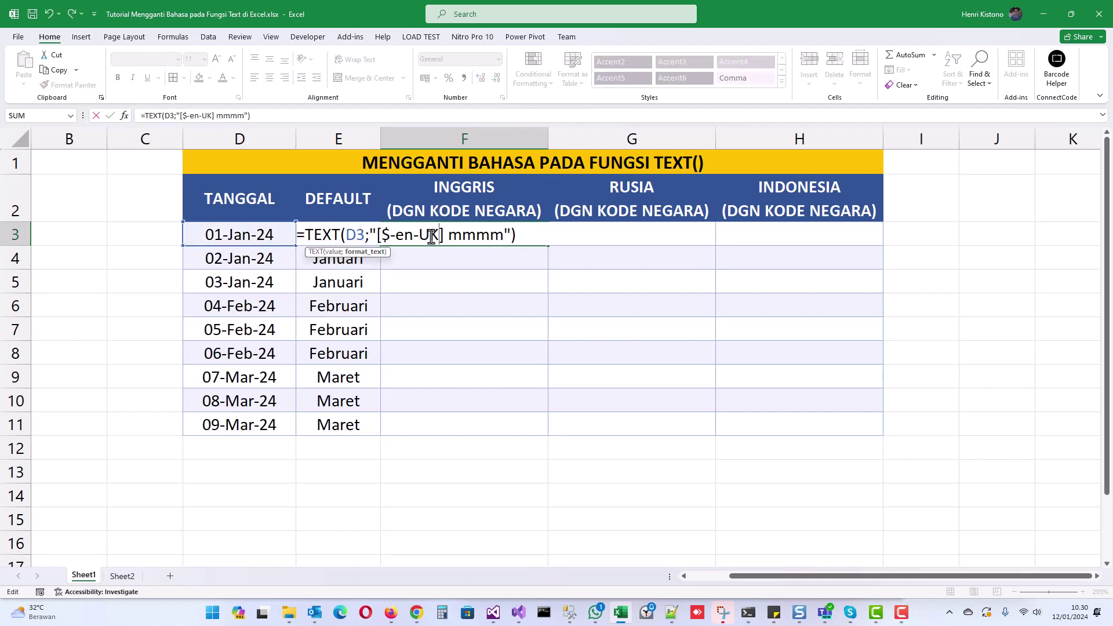
pyautogui.press('Return')
# Step: Fill the en-UK month formula down to F11 and recheck it in F3
pyautogui.press('Up')
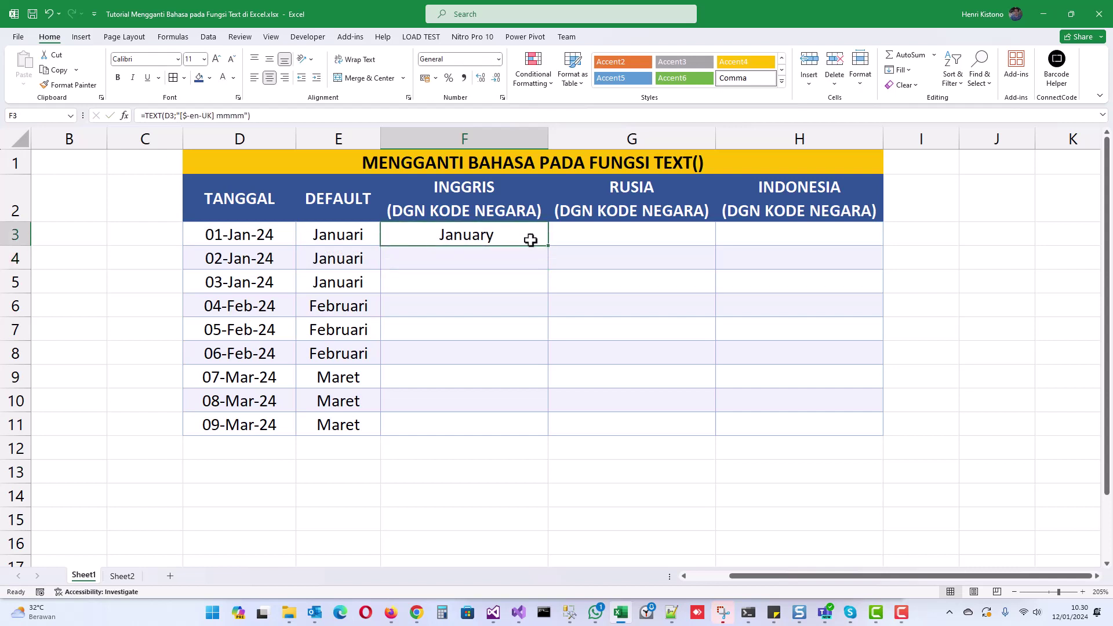
pyautogui.doubleClick(549, 246)
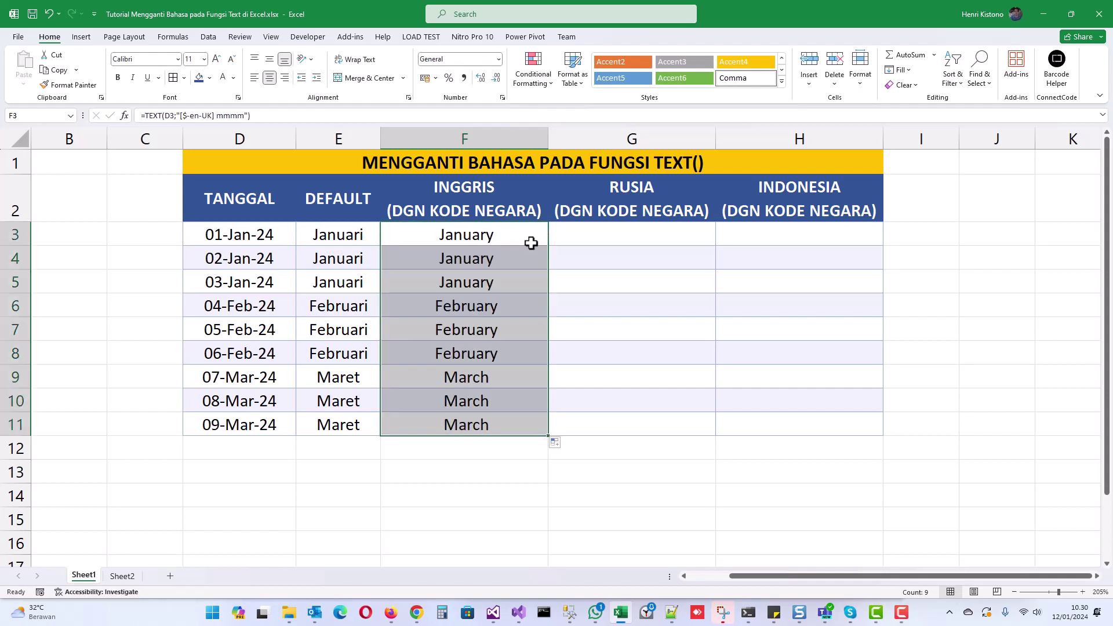
pyautogui.doubleClick(473, 236)
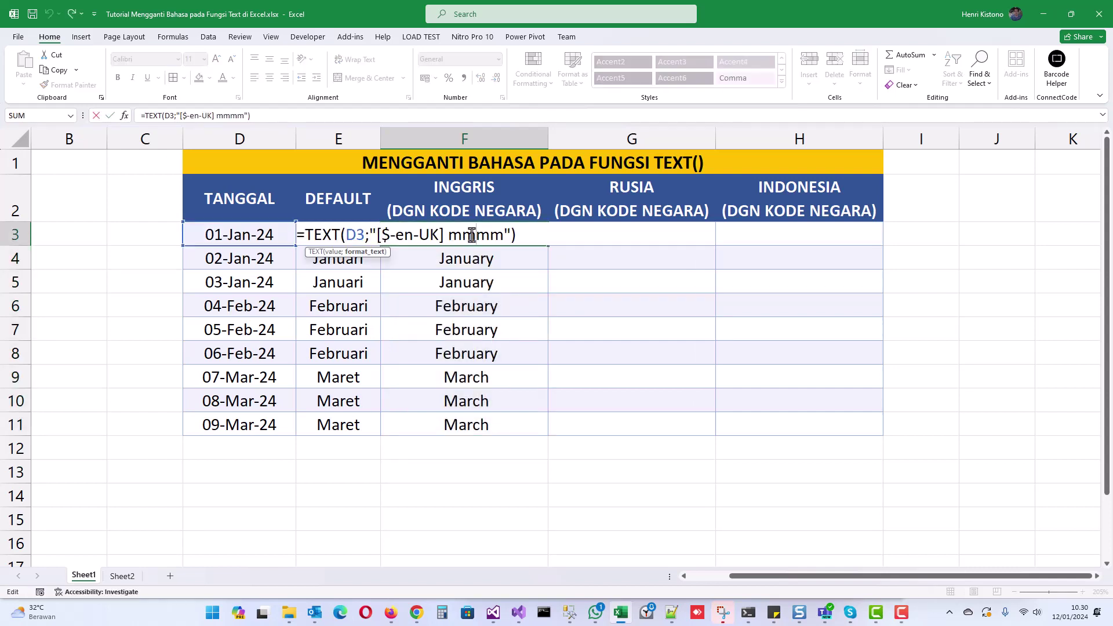
pyautogui.doubleClick(472, 236)
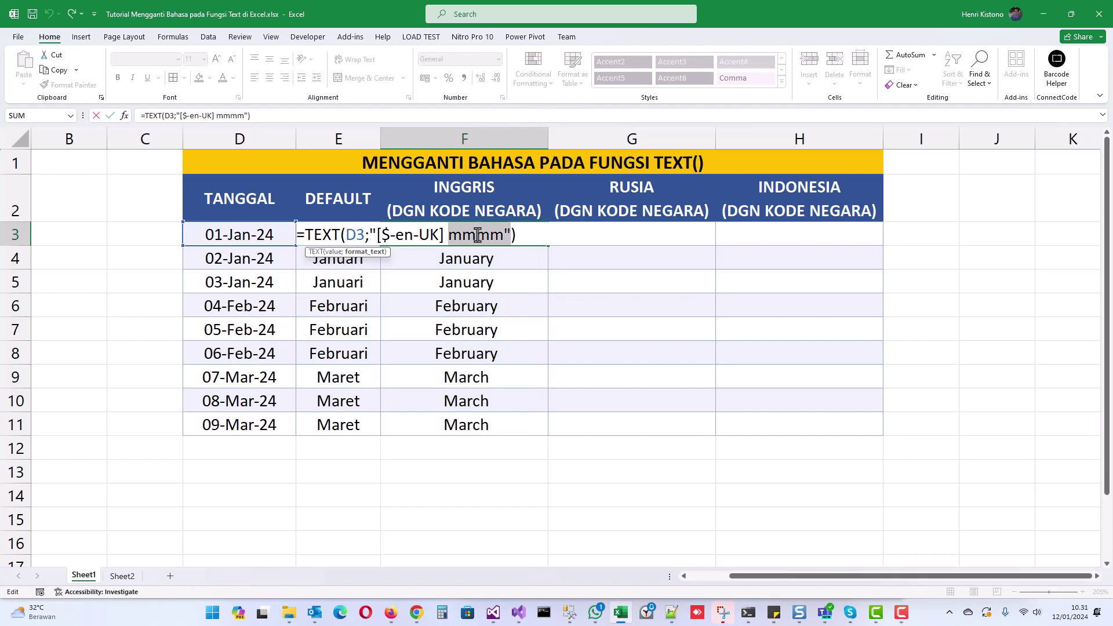
pyautogui.click(476, 235)
pyautogui.press('Return')
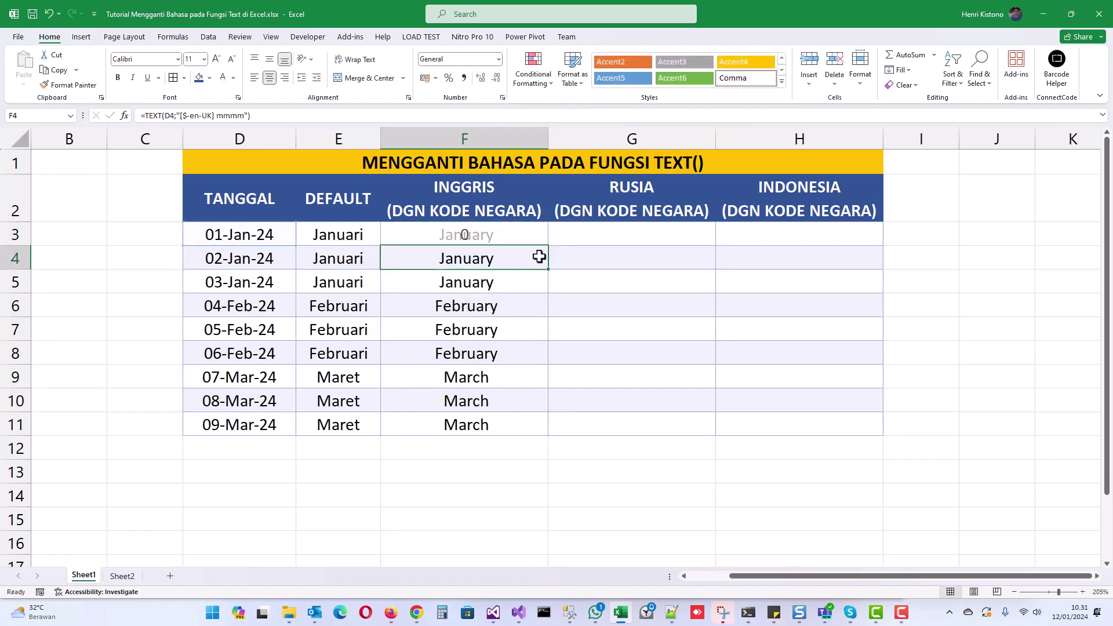
pyautogui.click(524, 228)
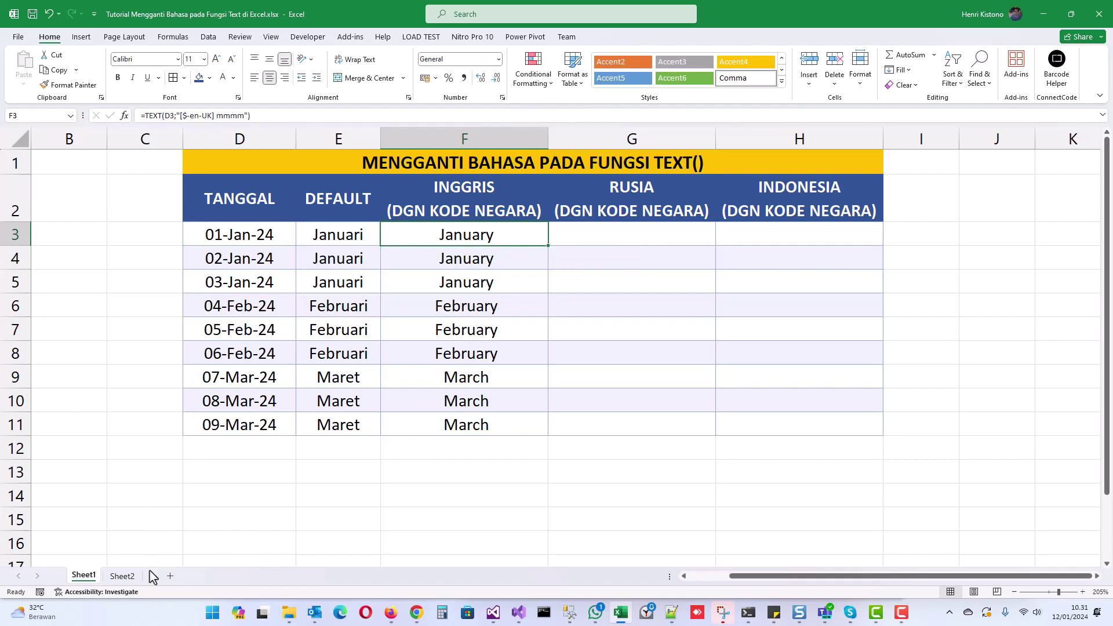
pyautogui.click(122, 576)
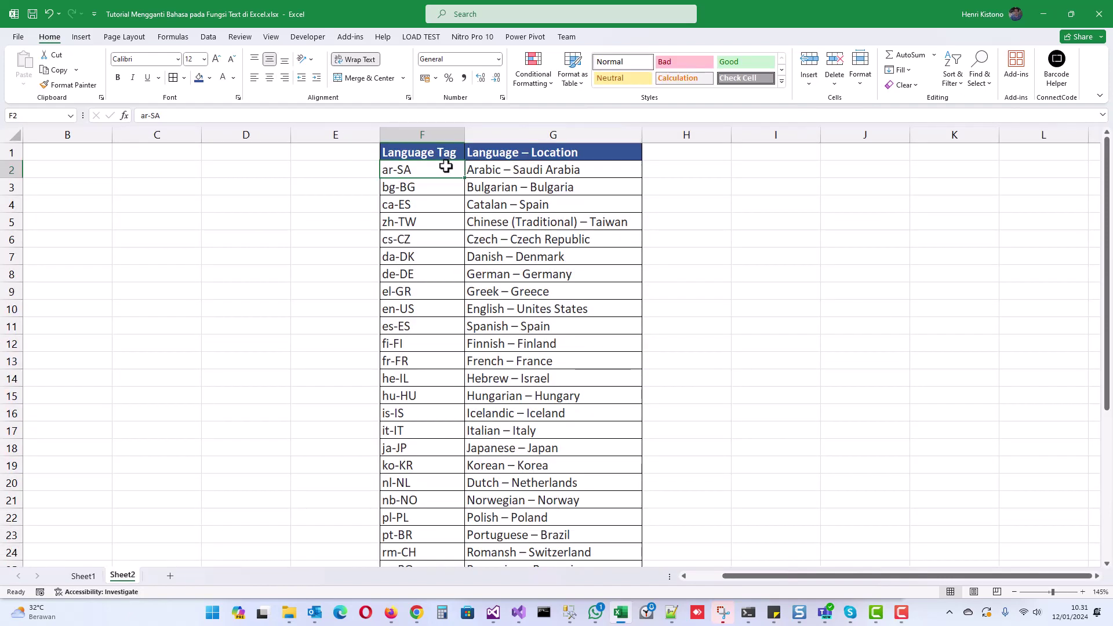
pyautogui.click(511, 173)
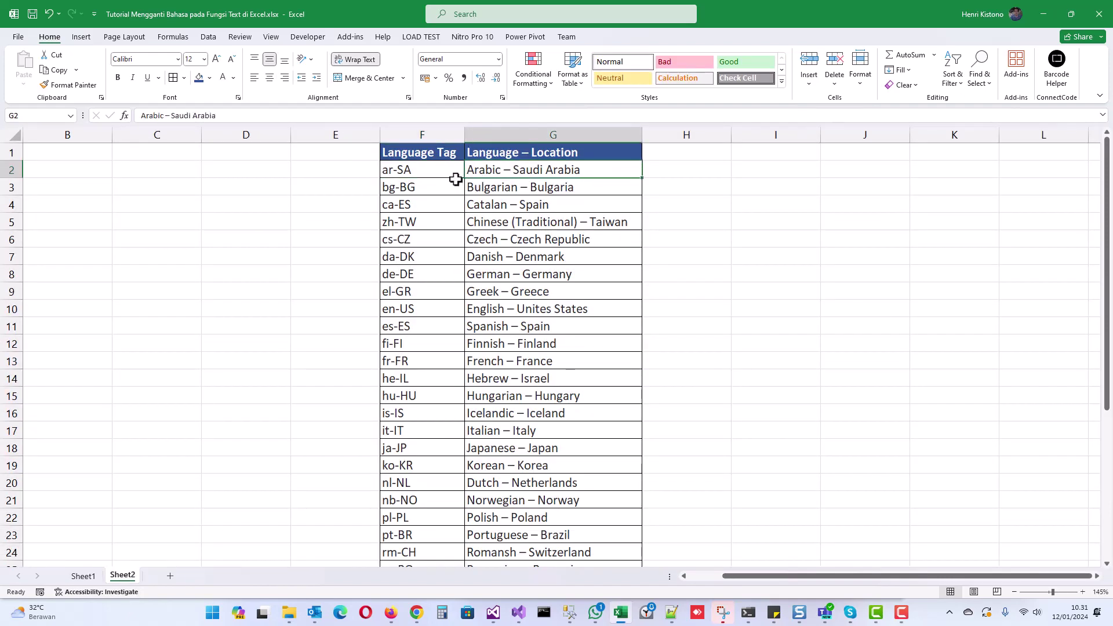
pyautogui.click(417, 170)
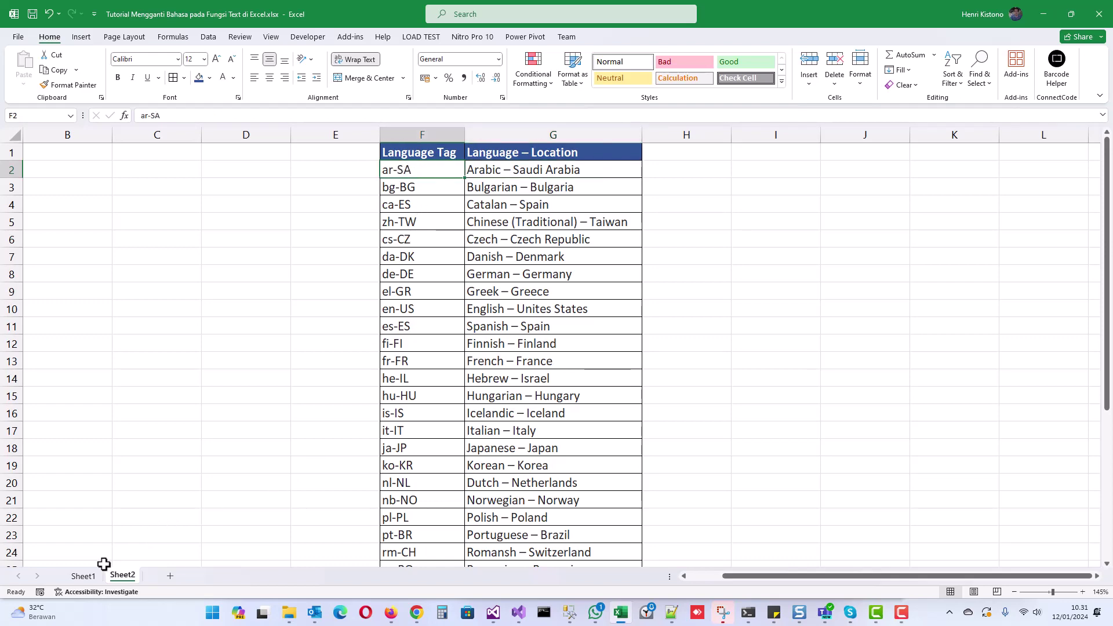
pyautogui.click(82, 576)
pyautogui.click(674, 238)
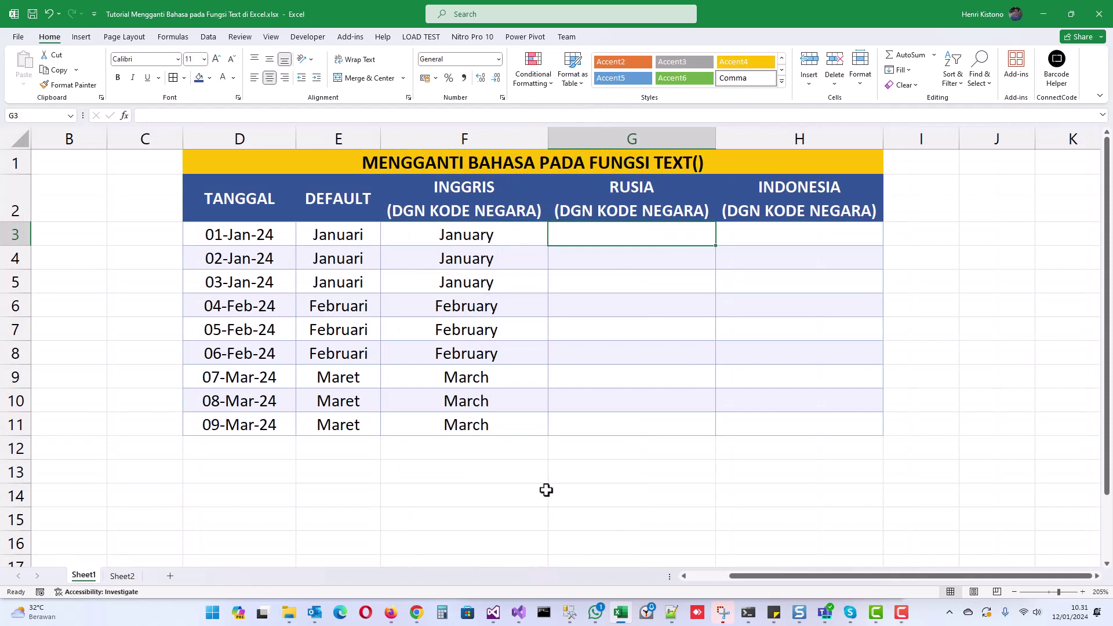
# Step: Enter =TEXT(D3;"[$-ru-RU] mmmm") in G3 and fill it down to G11
pyautogui.write('=text')
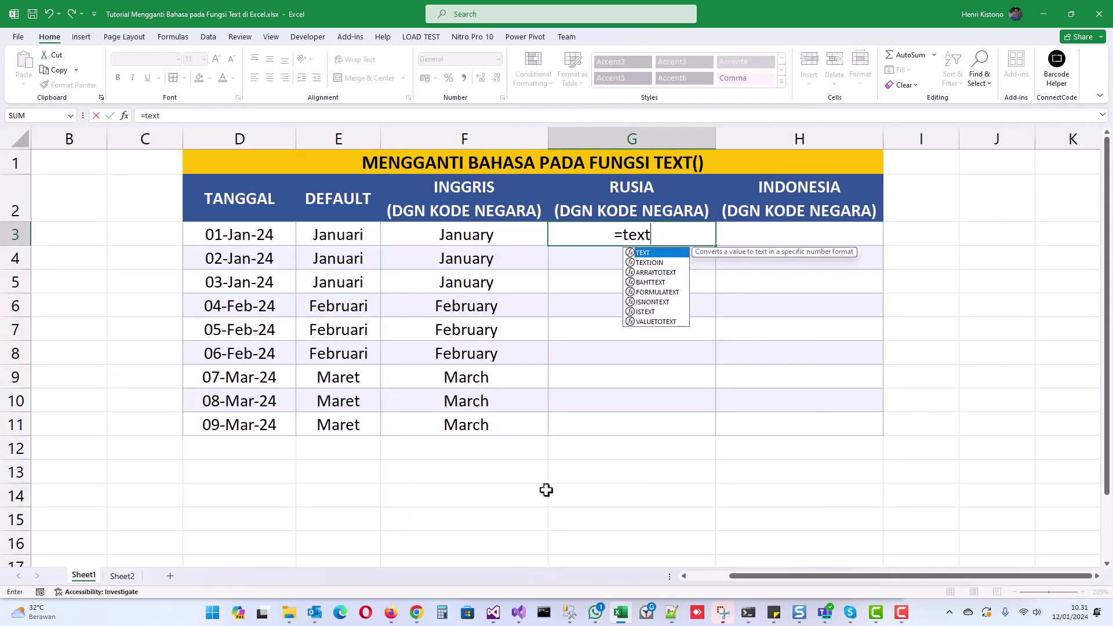
pyautogui.write('(')
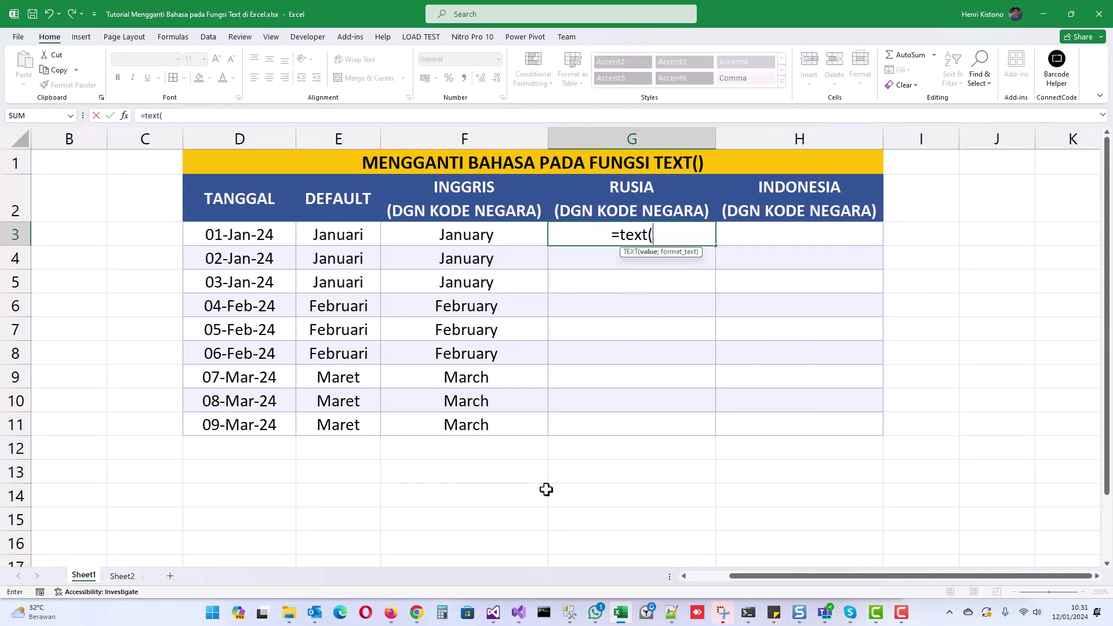
pyautogui.click(290, 236)
pyautogui.write(';')
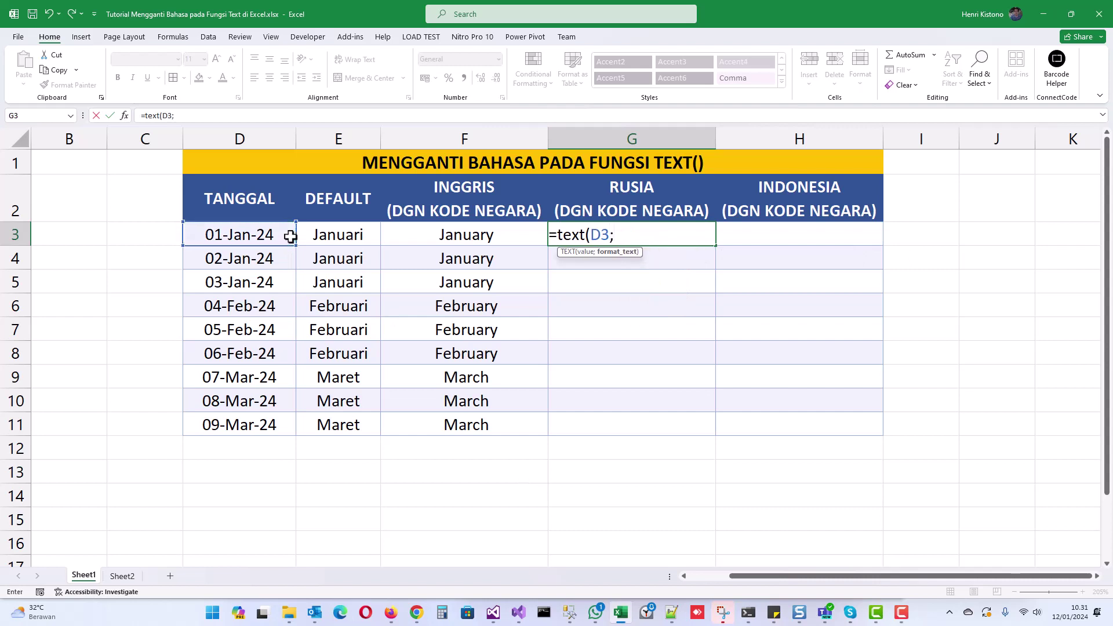
pyautogui.write('"[')
pyautogui.write('$-')
pyautogui.write('ru-RU')
pyautogui.write(']')
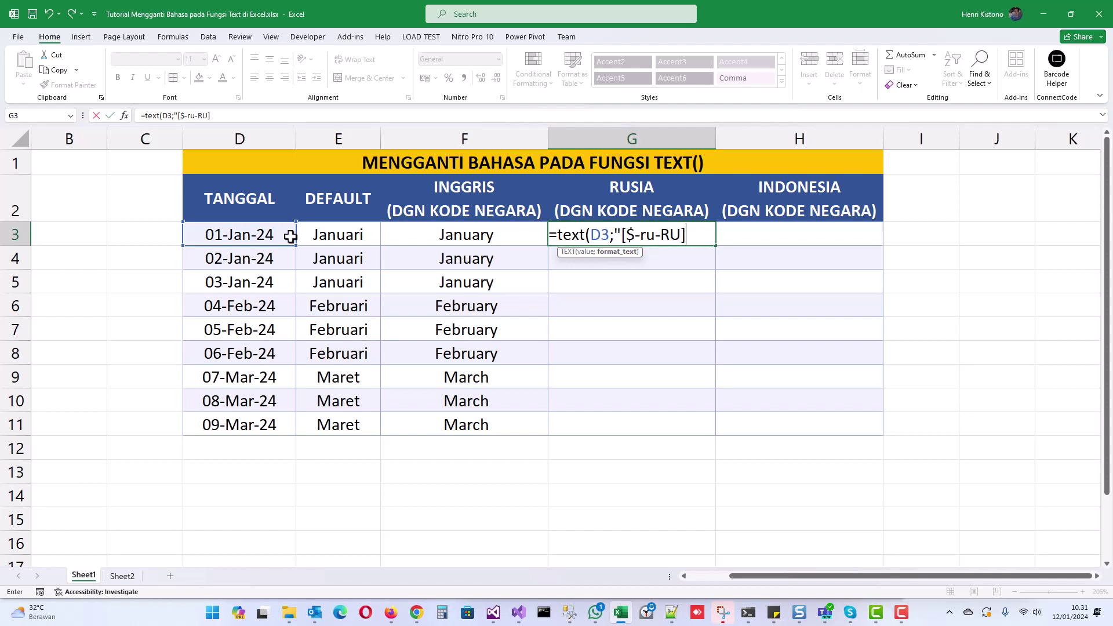
pyautogui.write(' mmmm')
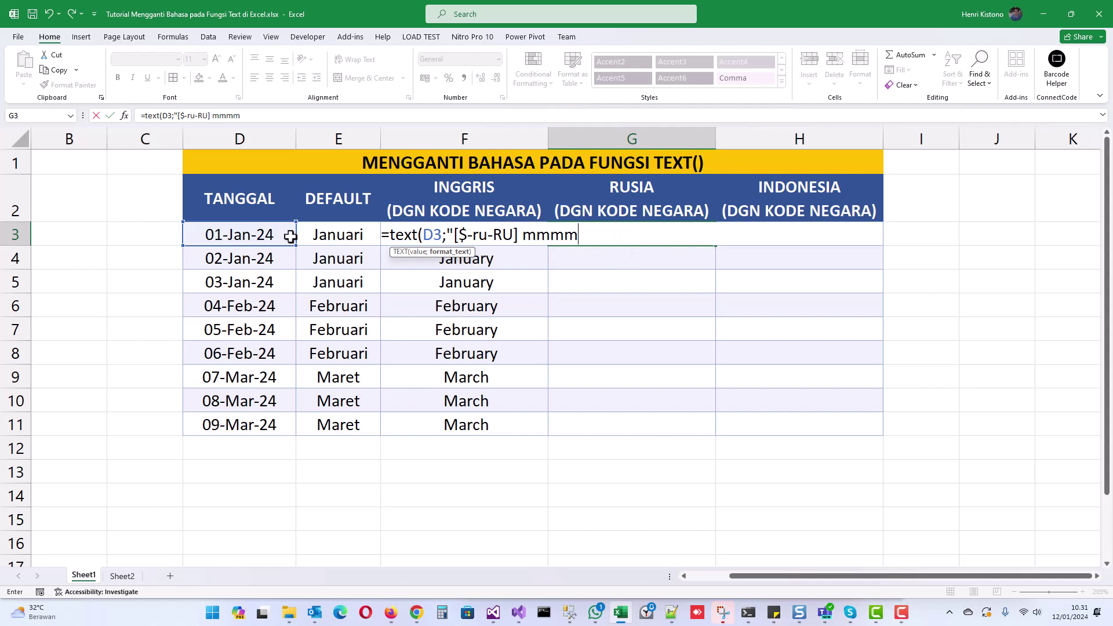
pyautogui.write('")')
pyautogui.press('Return')
pyautogui.press('Up')
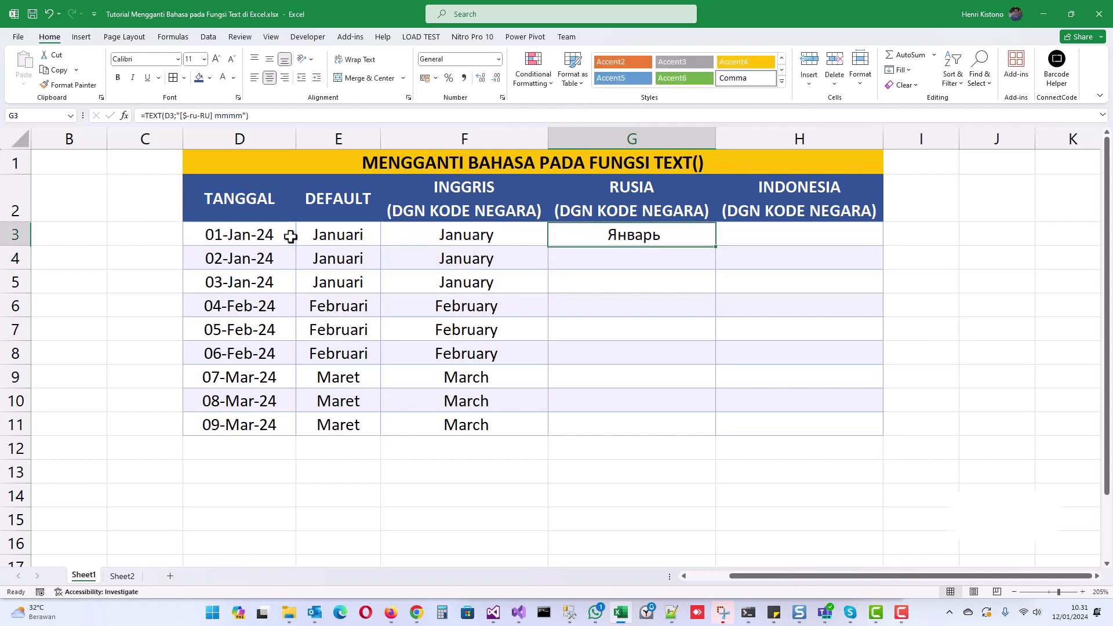
pyautogui.doubleClick(718, 248)
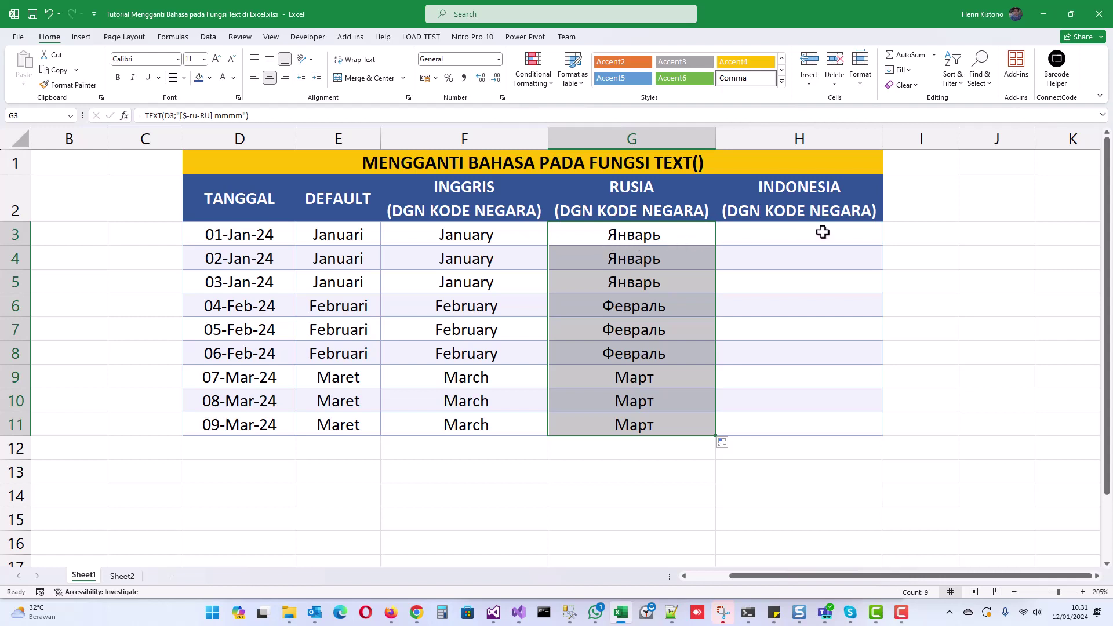
# Step: Enter =TEXT(D3;"[$-id-ID] mmmm") in H3 and fill it down to H11
pyautogui.click(777, 234)
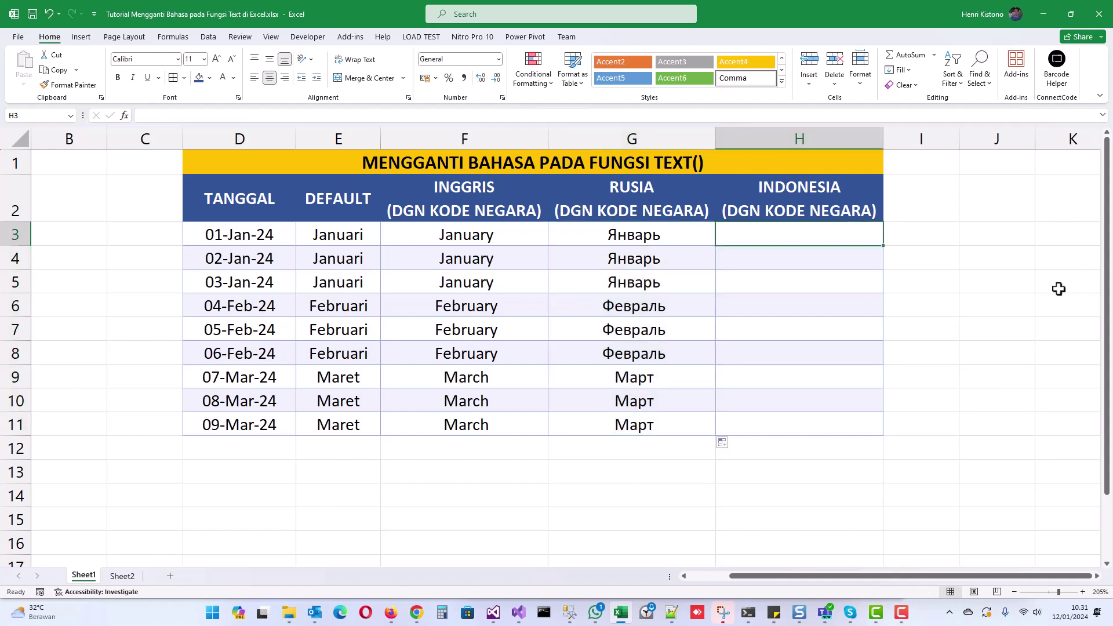
pyautogui.write('=text(')
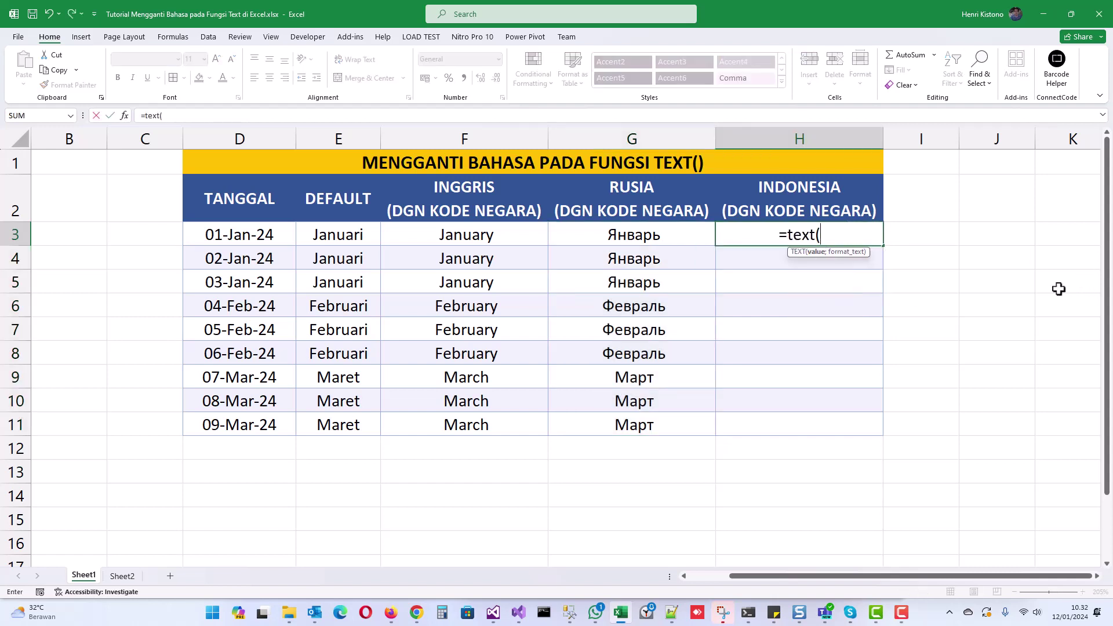
pyautogui.click(291, 230)
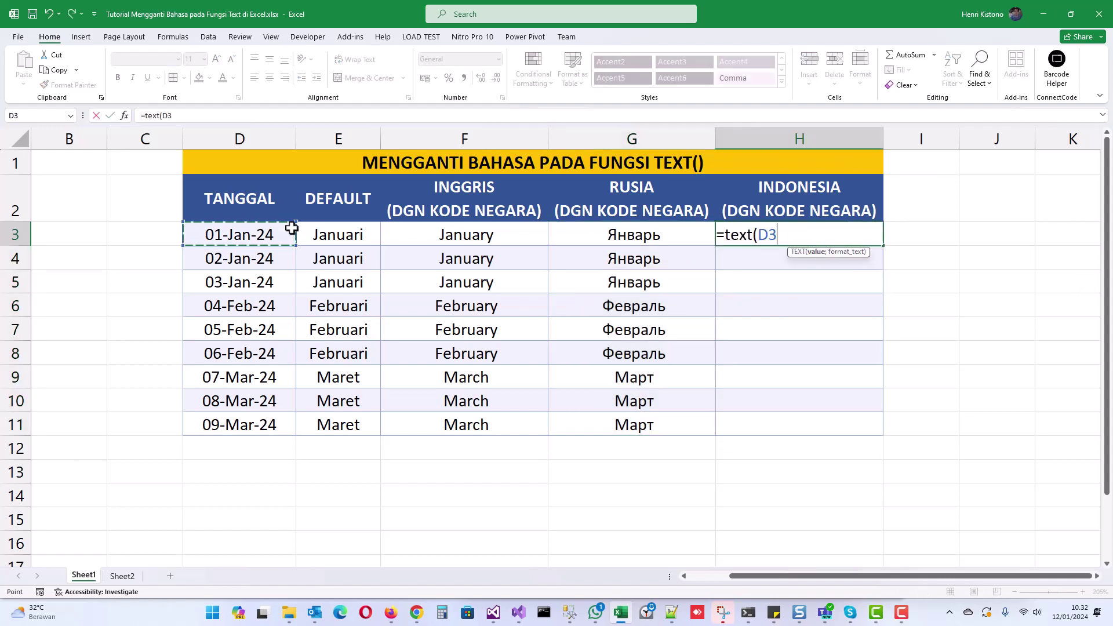
pyautogui.write(';')
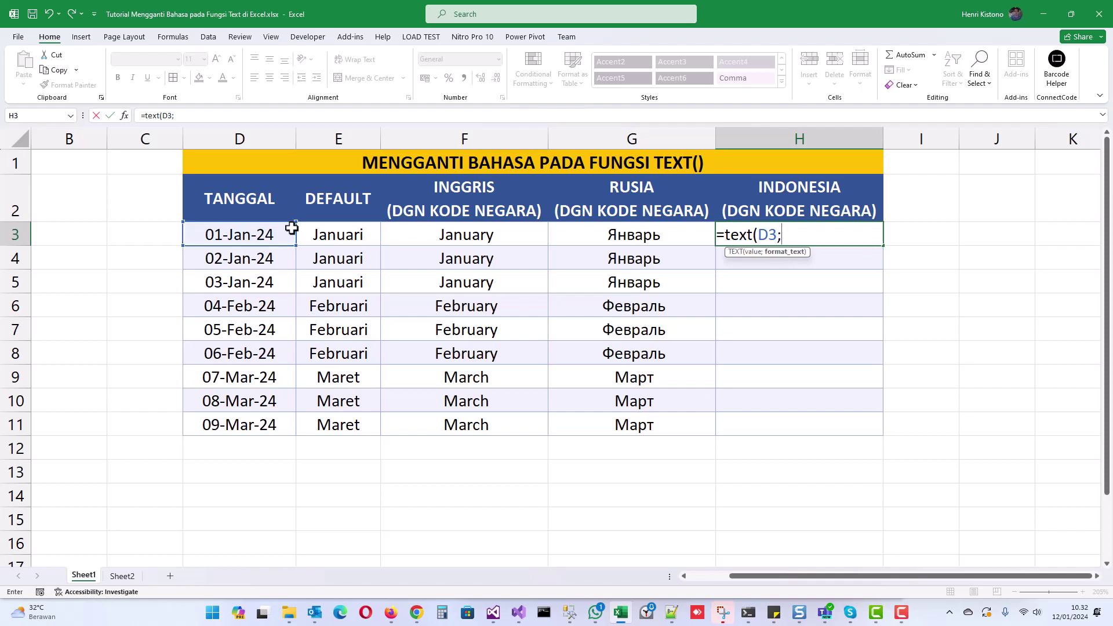
pyautogui.write("'")
pyautogui.press('BackSpace')
pyautogui.write('"[')
pyautogui.write('$-id-')
pyautogui.write('ID')
pyautogui.write(']')
pyautogui.write(' mmmm')
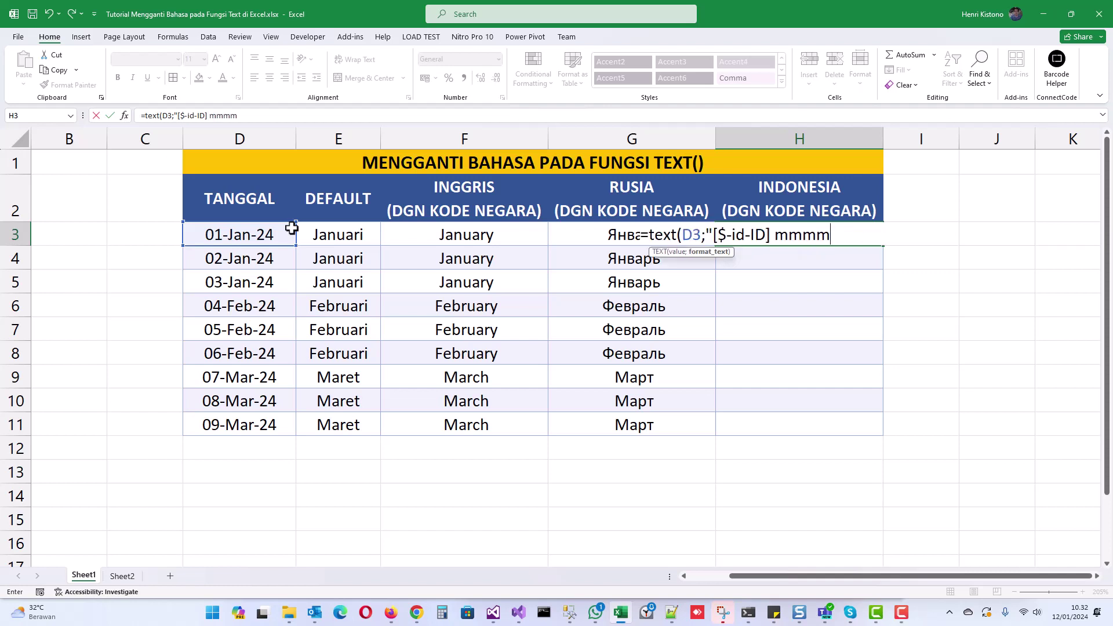
pyautogui.write('"')
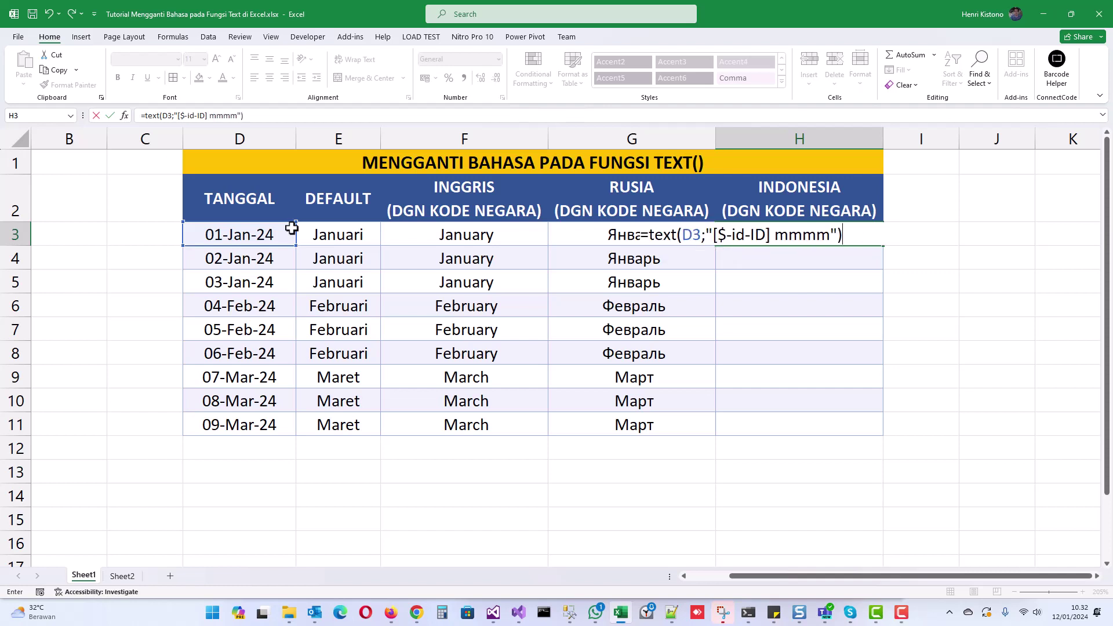
pyautogui.press('Return')
pyautogui.press('Up')
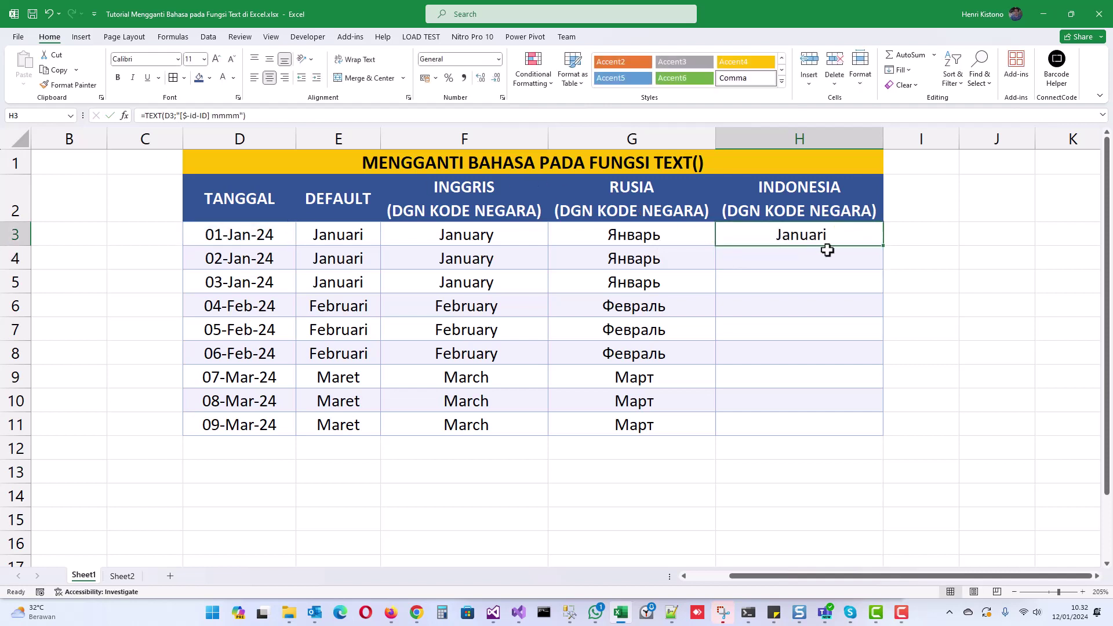
pyautogui.doubleClick(882, 247)
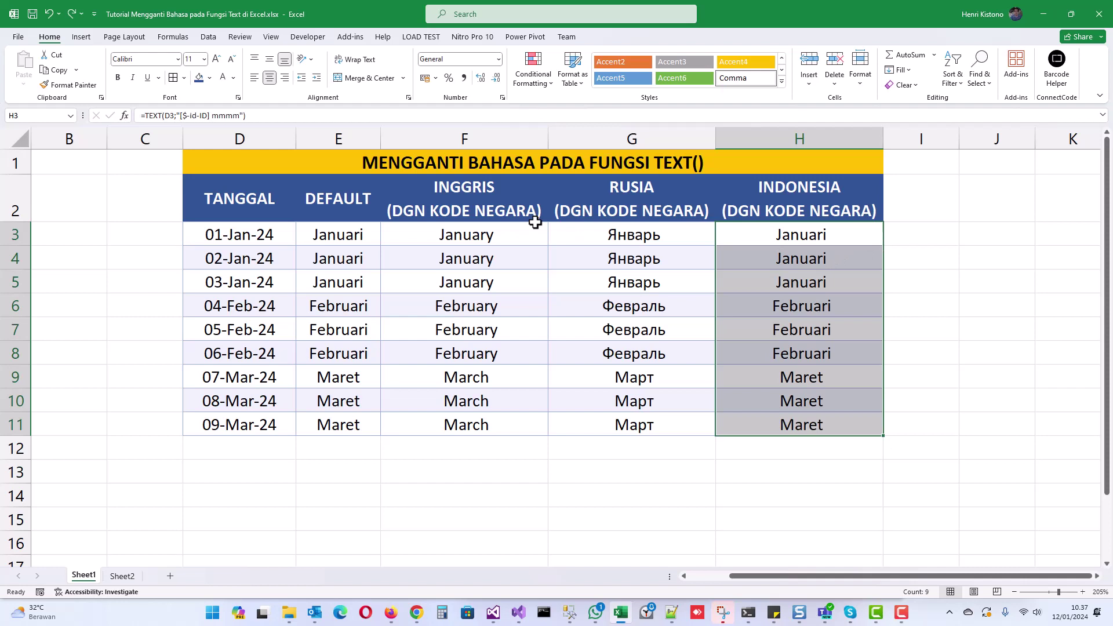
pyautogui.click(631, 240)
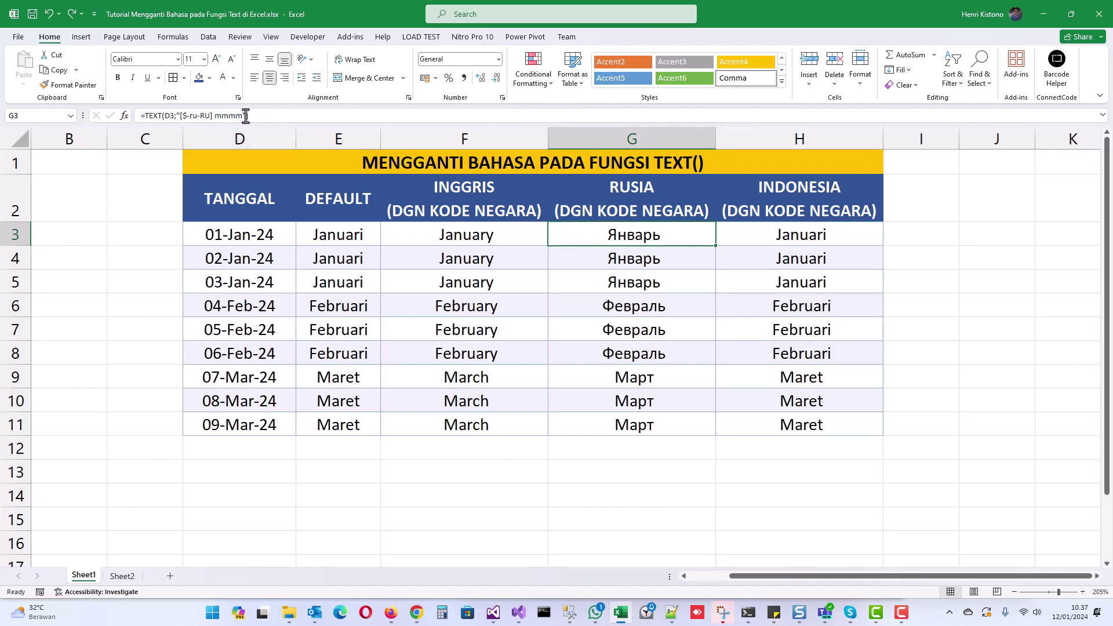
# Step: Replace ru-RU with ar-SA in G3's formula and refill it down to G11
pyautogui.moveTo(210, 116); pyautogui.dragTo(195, 115)
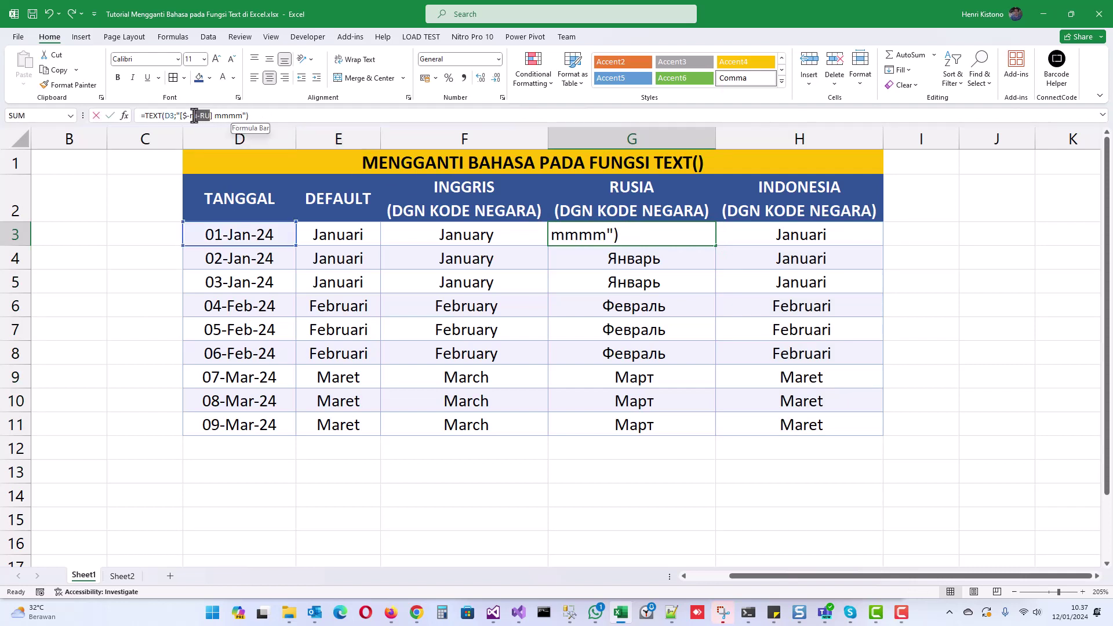
pyautogui.write('ar-')
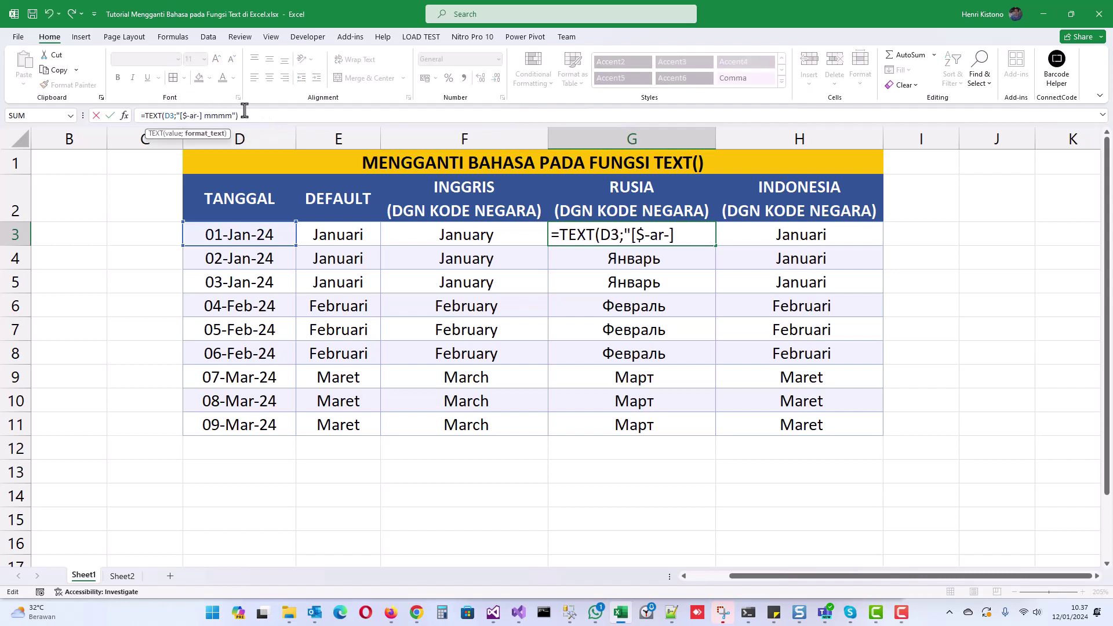
pyautogui.write('SA')
pyautogui.hotkey('ctrl', 'Return')
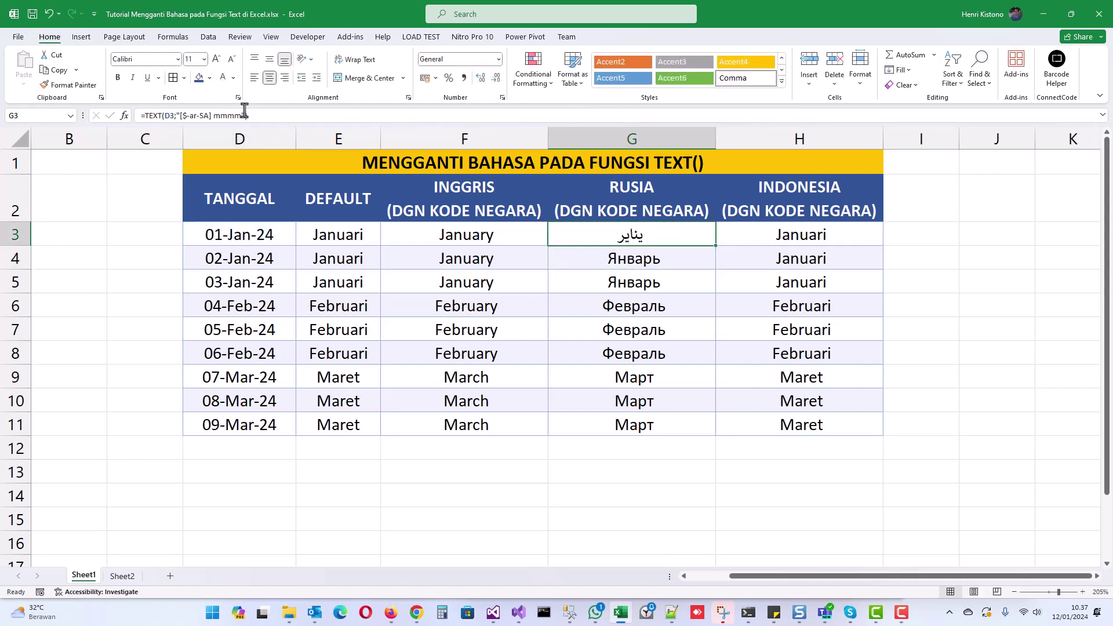
pyautogui.doubleClick(716, 246)
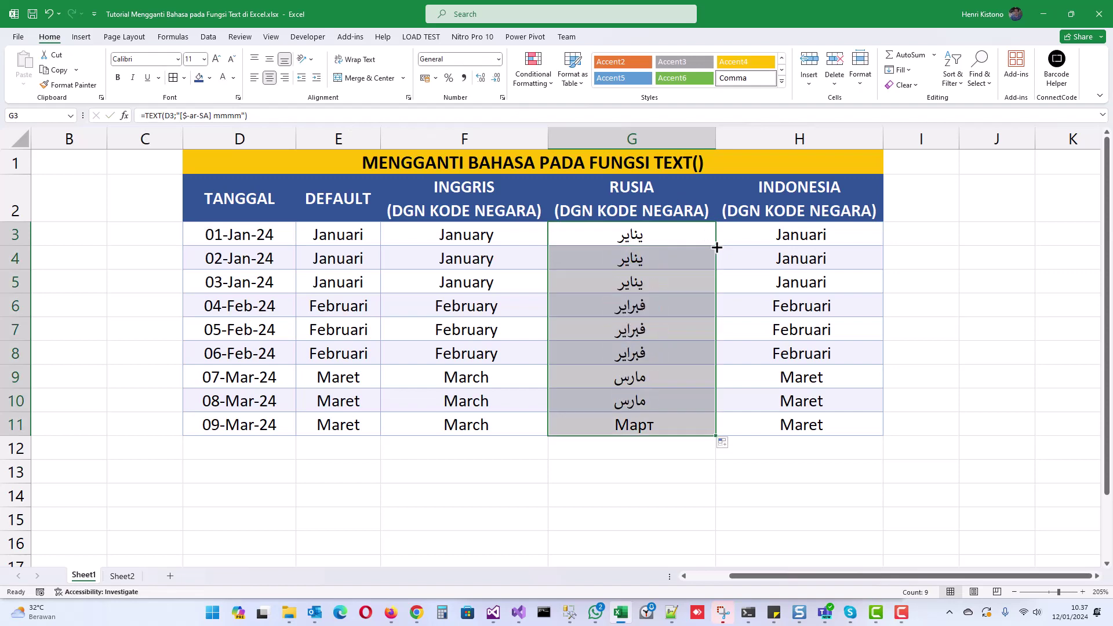
pyautogui.click(652, 232)
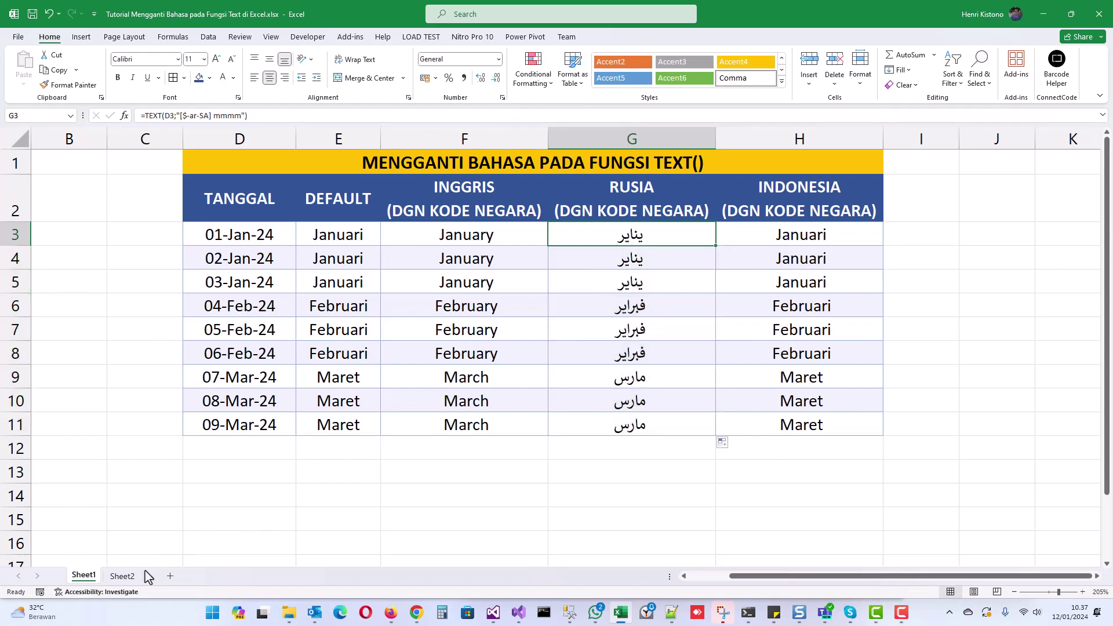
pyautogui.click(123, 575)
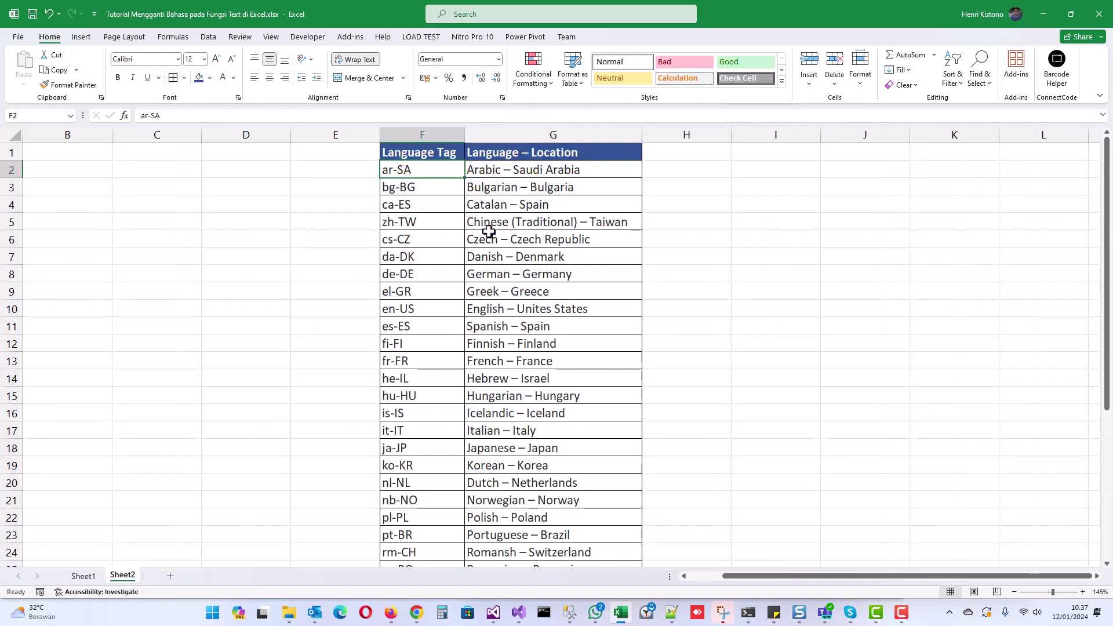
pyautogui.click(444, 447)
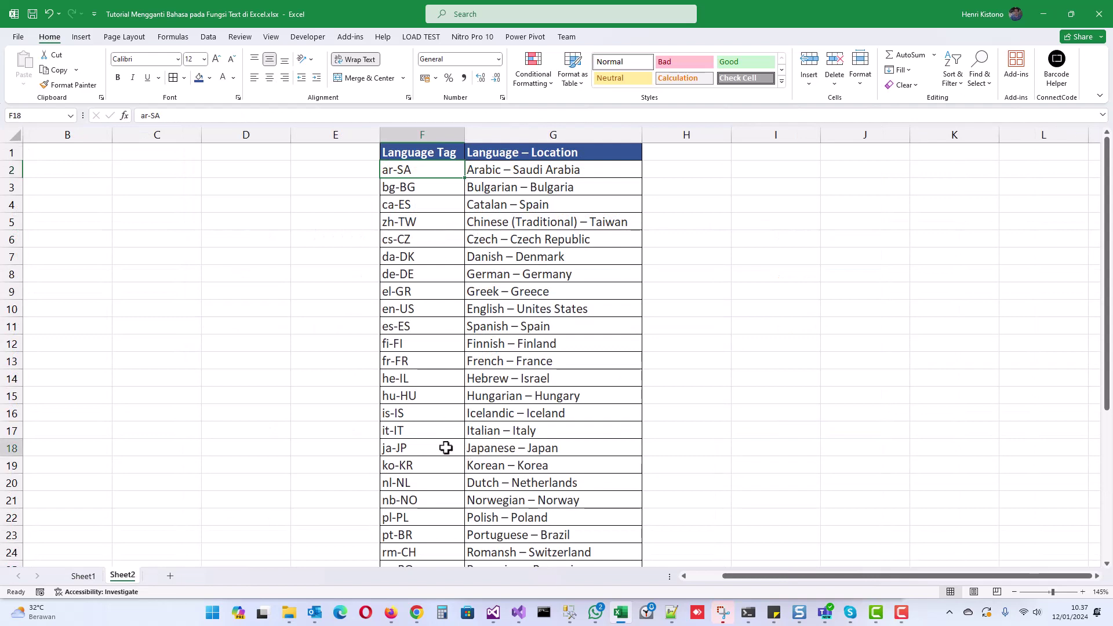
pyautogui.click(83, 576)
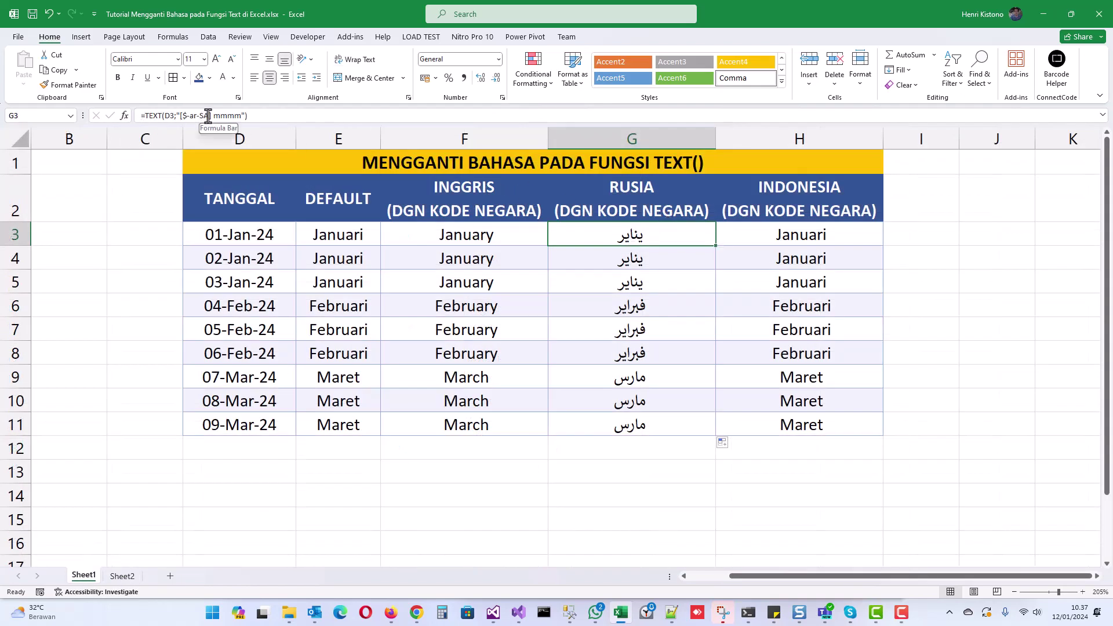
# Step: Swap ar-SA for ja-JP in G3's formula and refill it down to G11
pyautogui.moveTo(209, 116); pyautogui.dragTo(191, 115)
pyautogui.write('ja-')
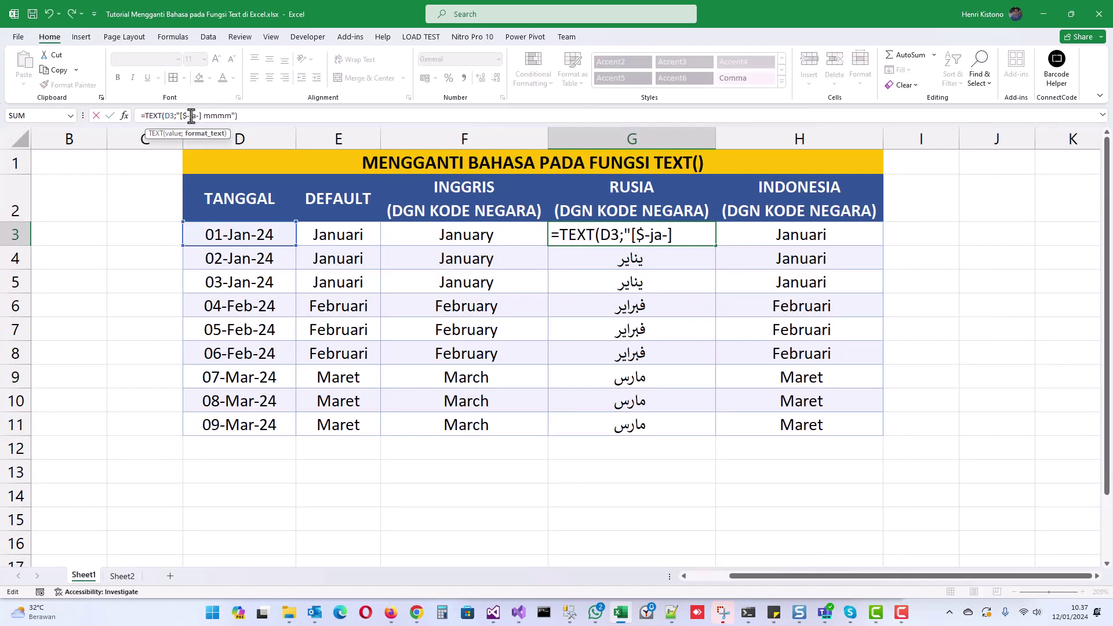
pyautogui.write('JP')
pyautogui.press('Return')
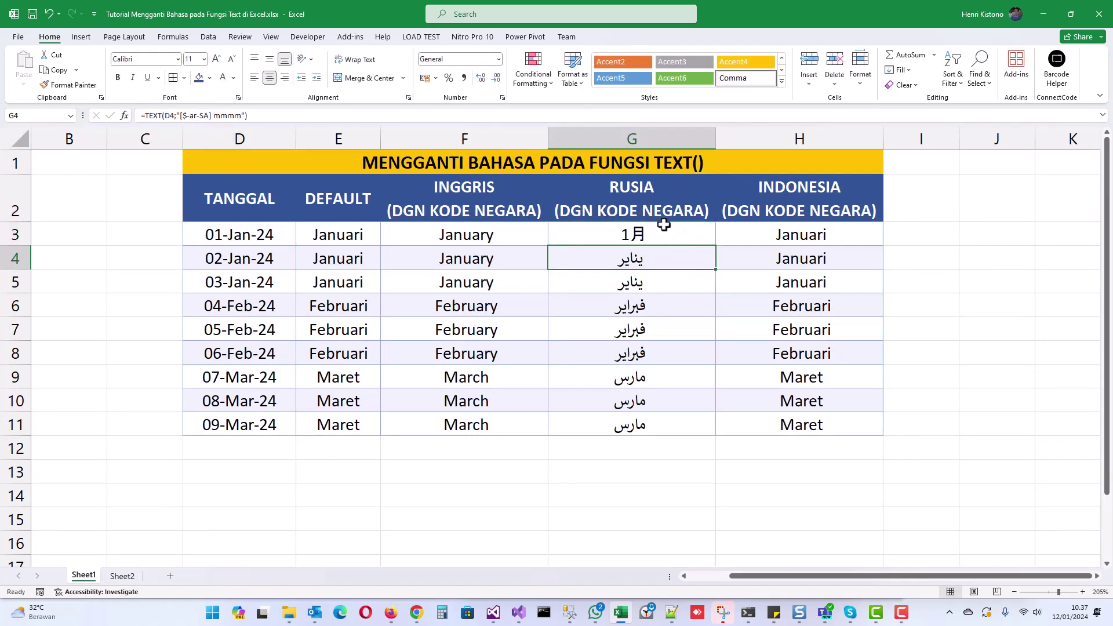
pyautogui.click(664, 229)
pyautogui.doubleClick(717, 248)
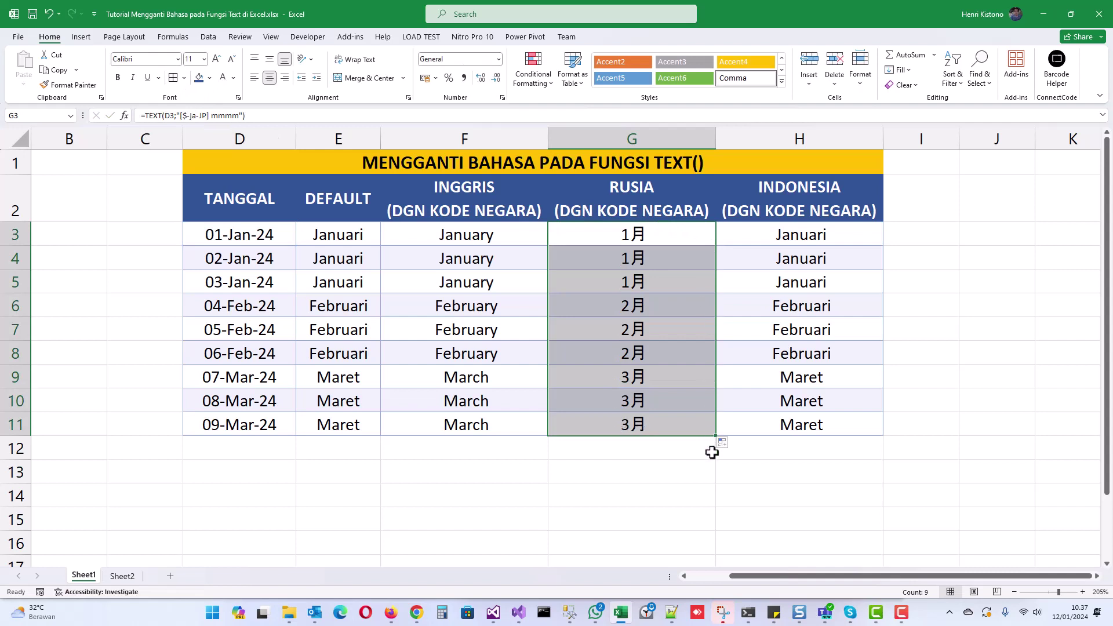
pyautogui.click(659, 472)
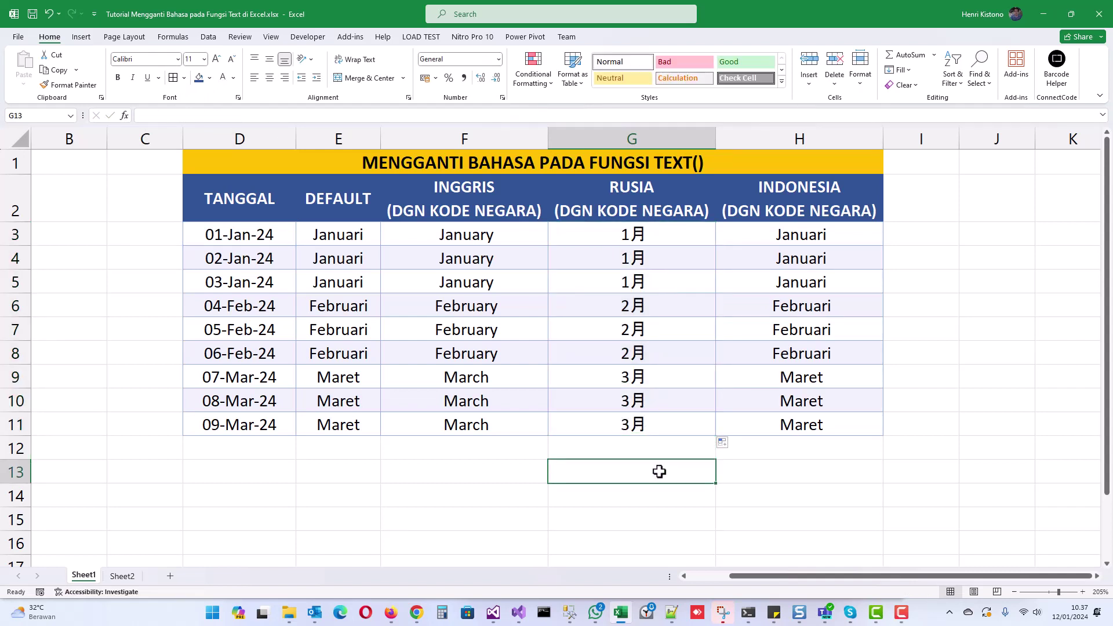